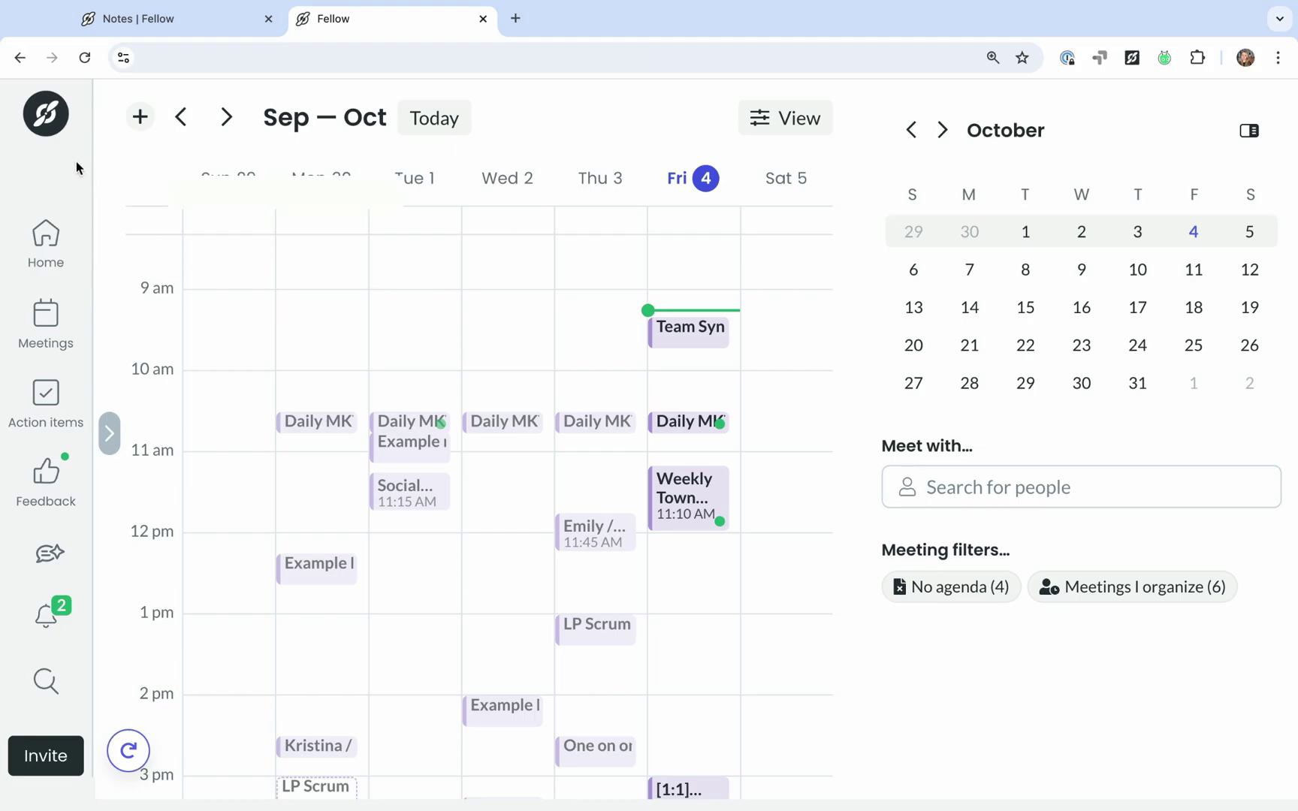
Open User settings from the account menu and go to the Fellow Copilot section.
mouse_move(46, 114)
left_click(47, 124)
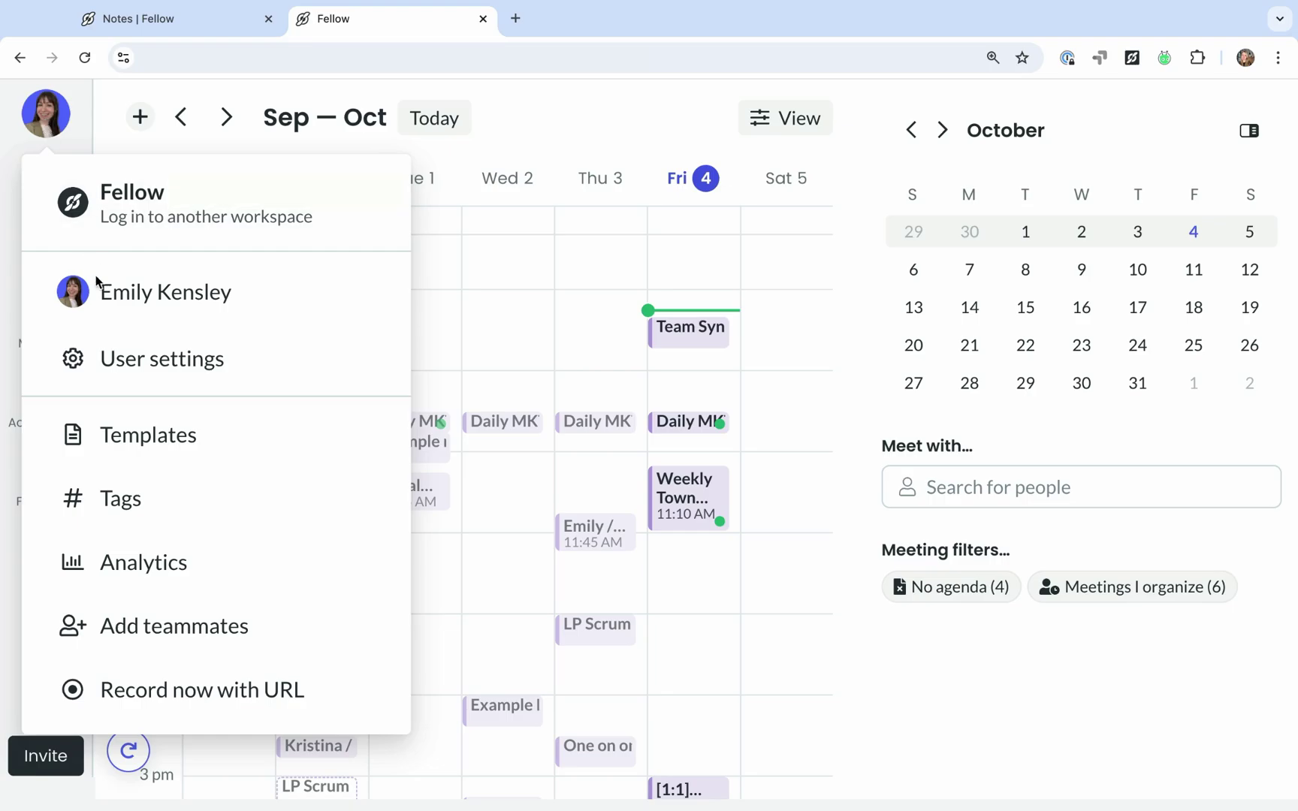
left_click(109, 359)
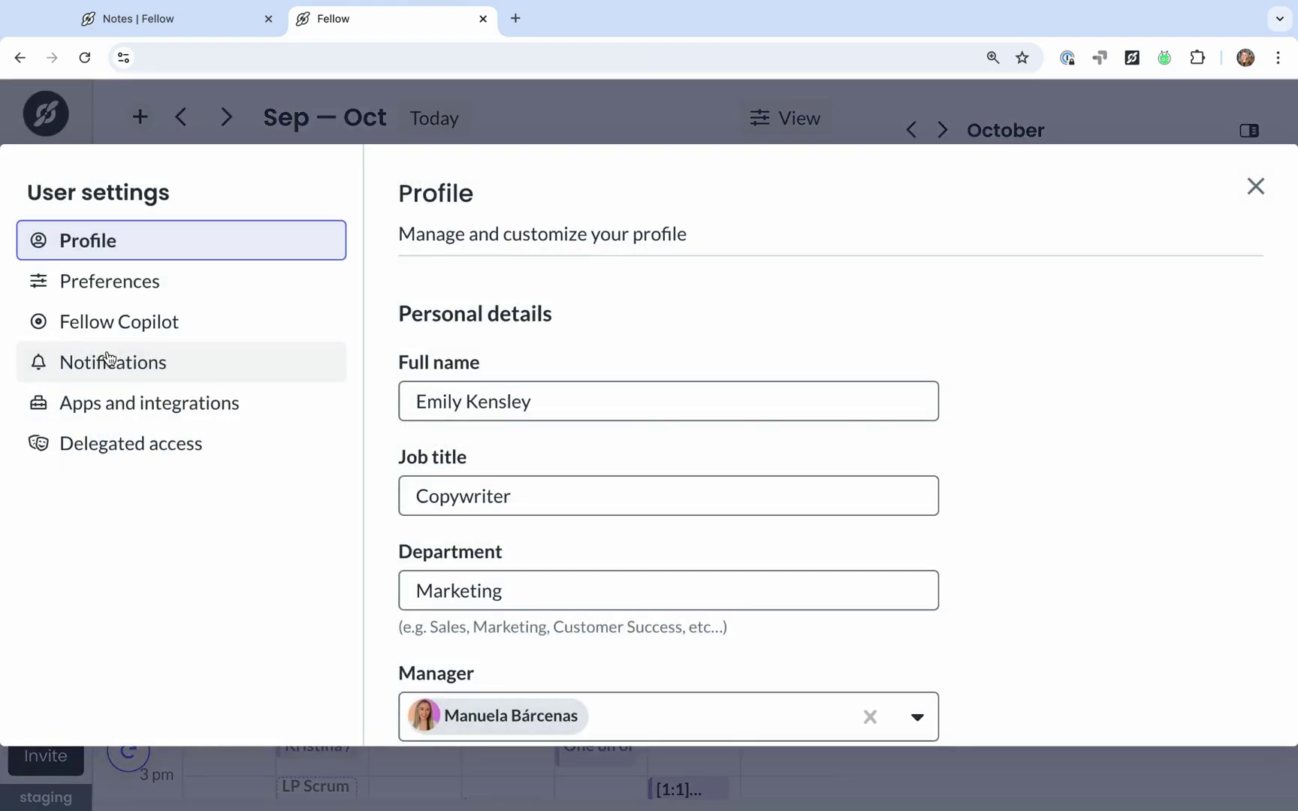
left_click(181, 335)
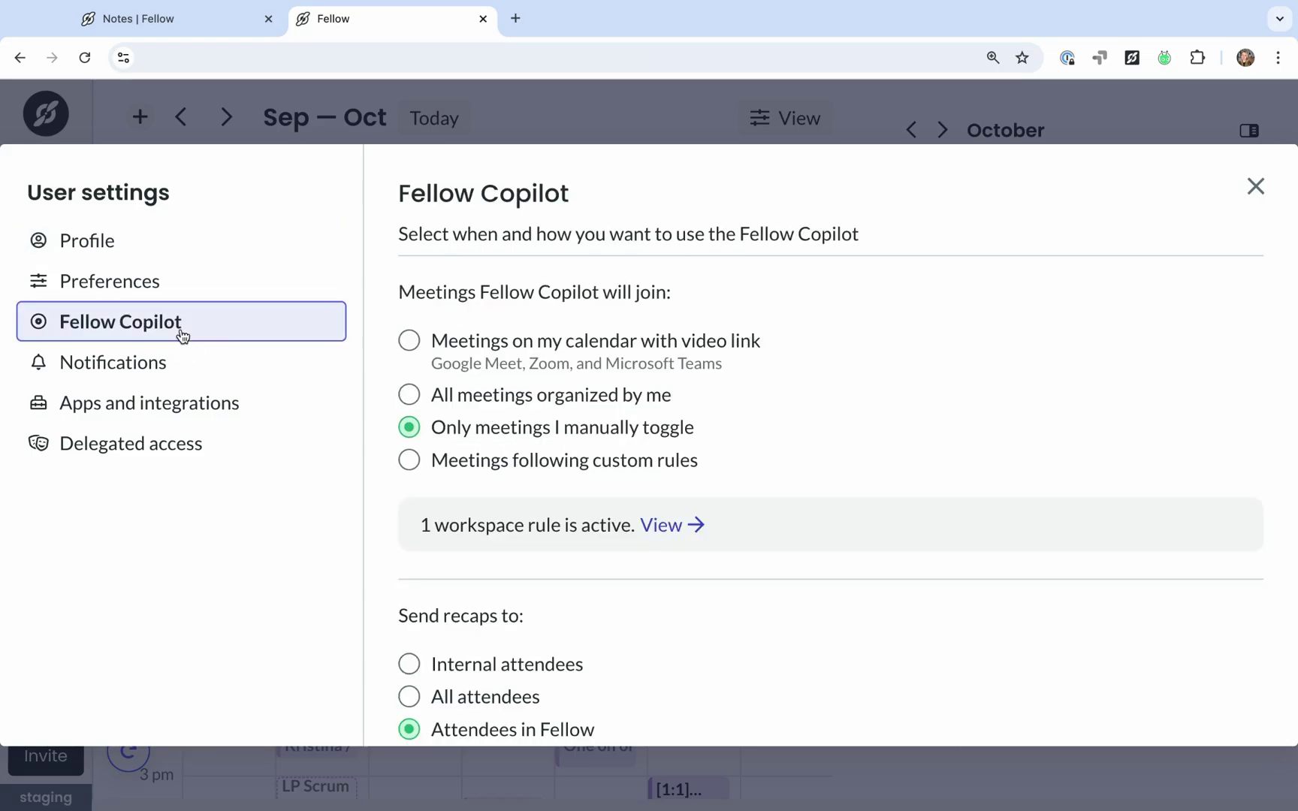
Try each Copilot join option, ending on 'Only meetings I manually toggle'.
left_click(776, 365)
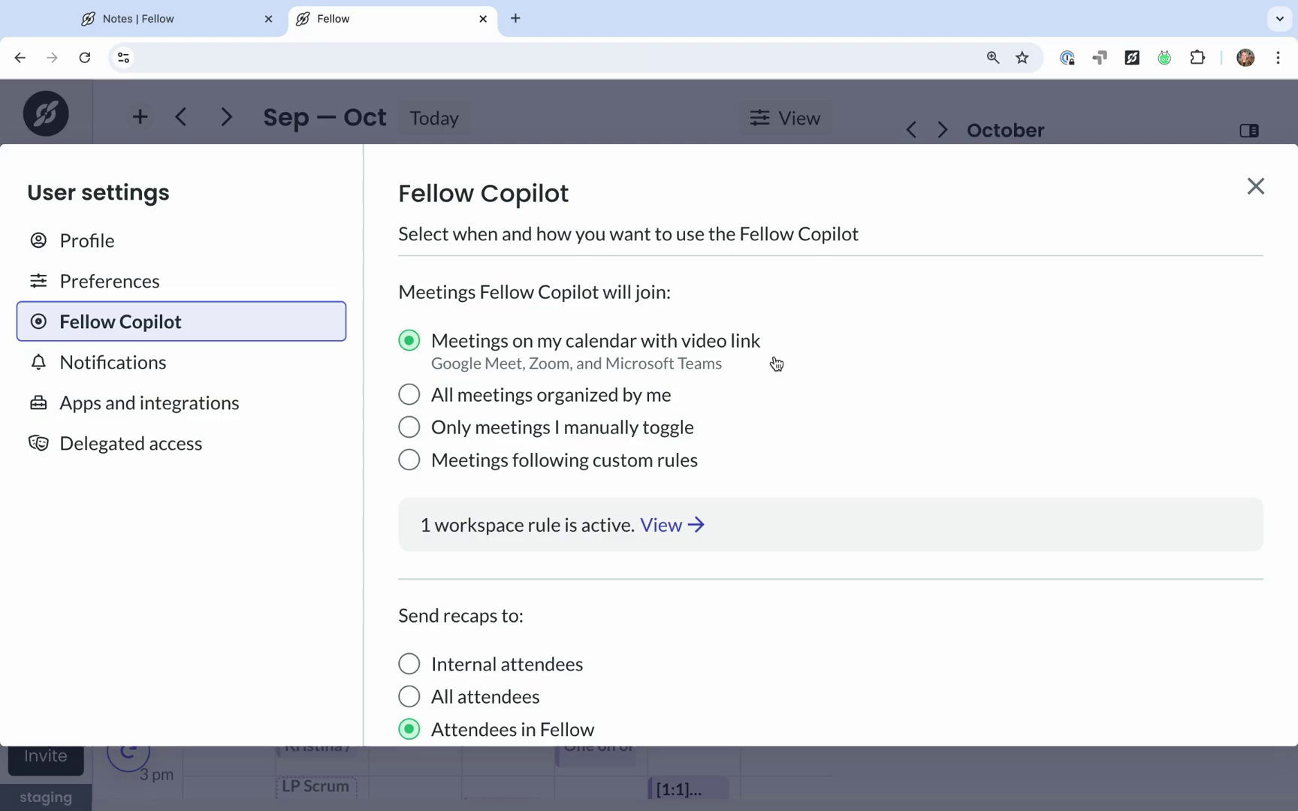
left_click(723, 400)
left_click(719, 435)
left_click(720, 466)
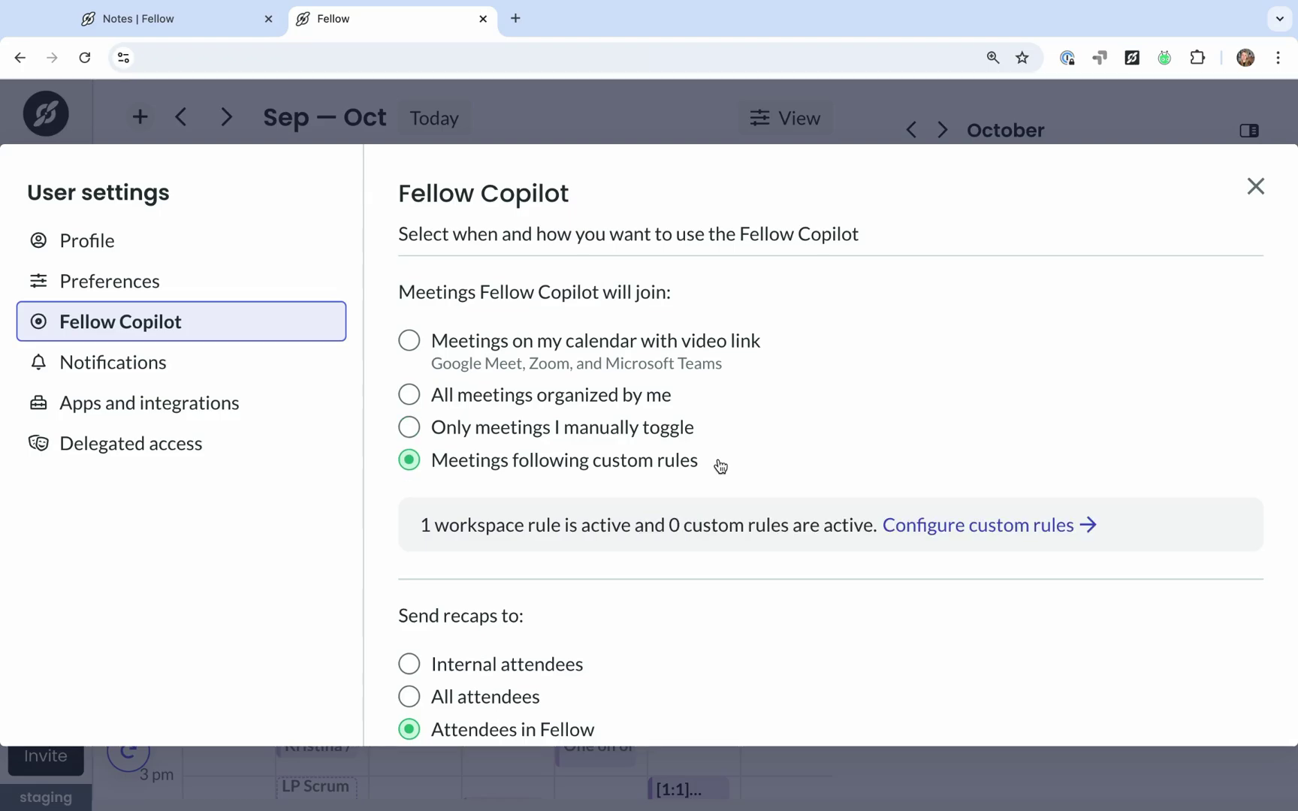
left_click(719, 434)
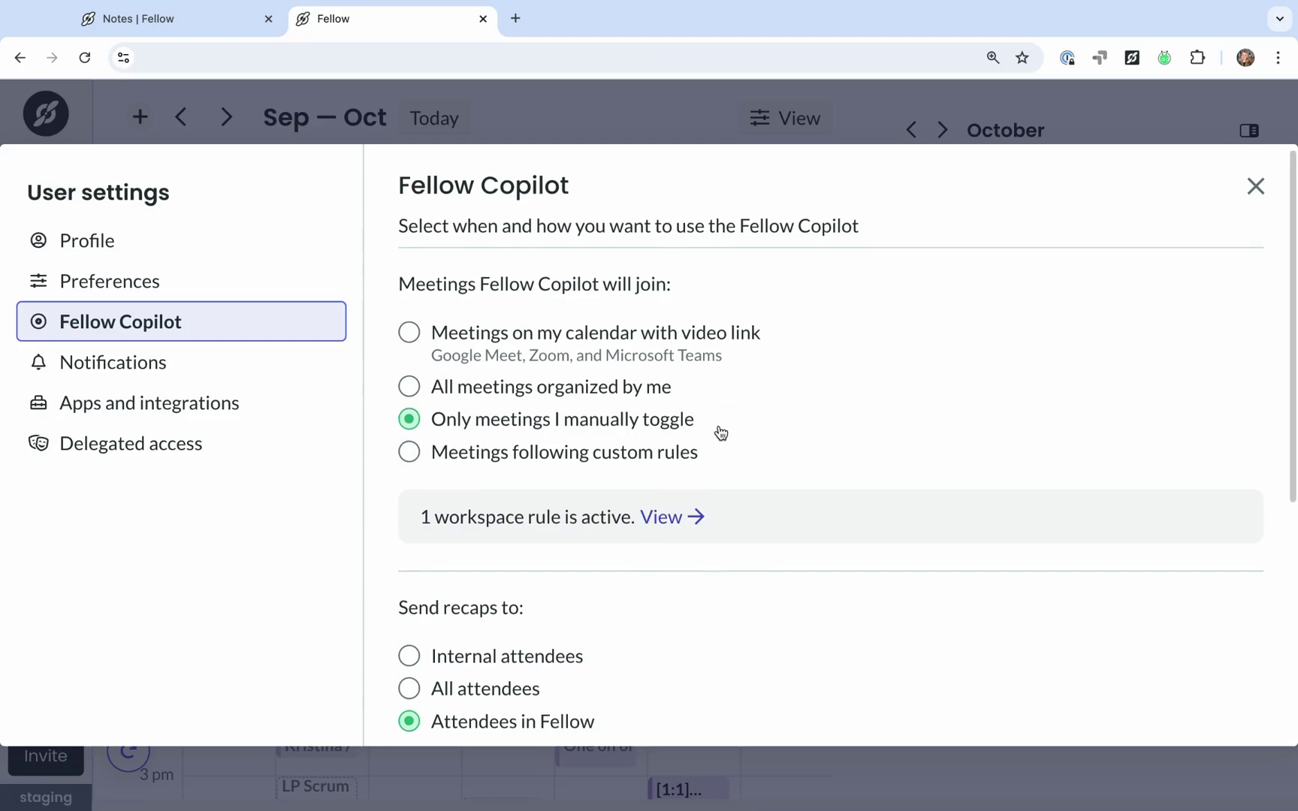
scroll(720, 434, "down", 3)
scroll(721, 434, "down", 2)
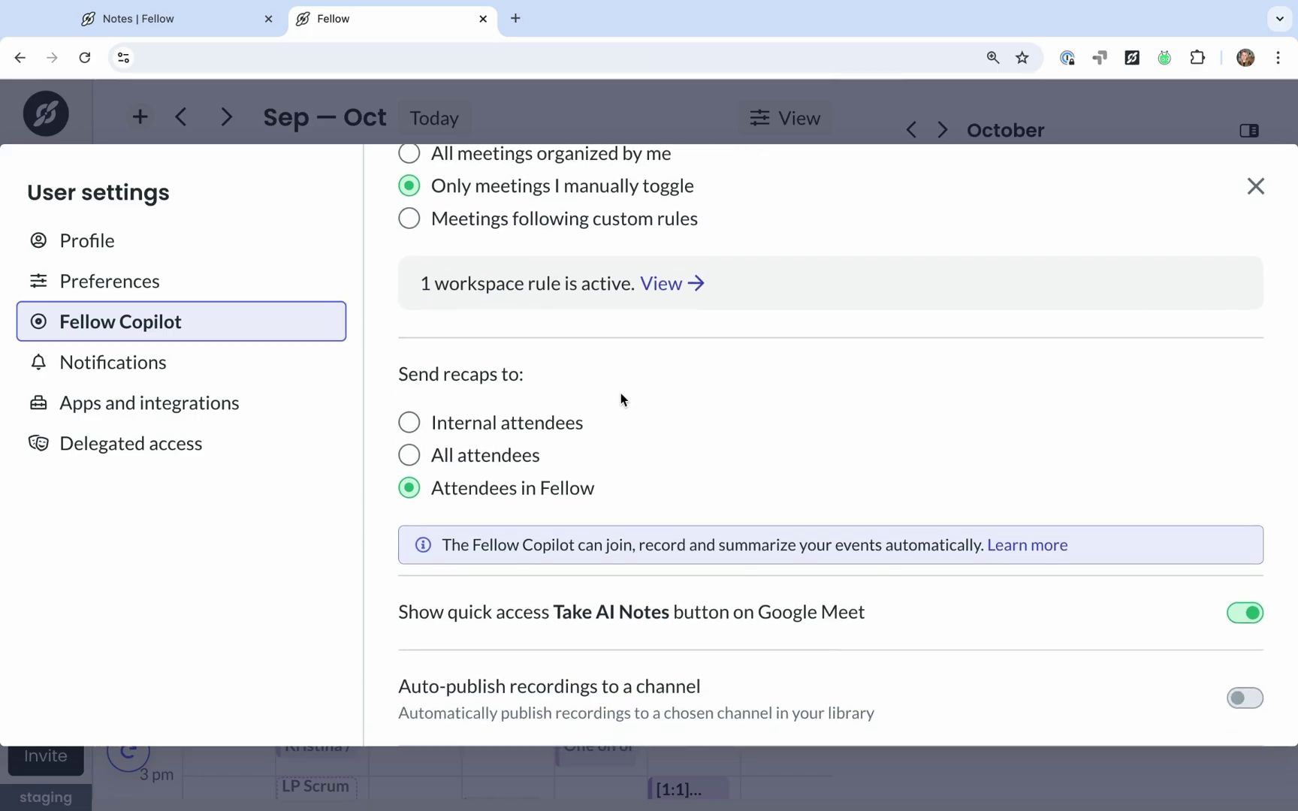
left_click(602, 429)
left_click(569, 459)
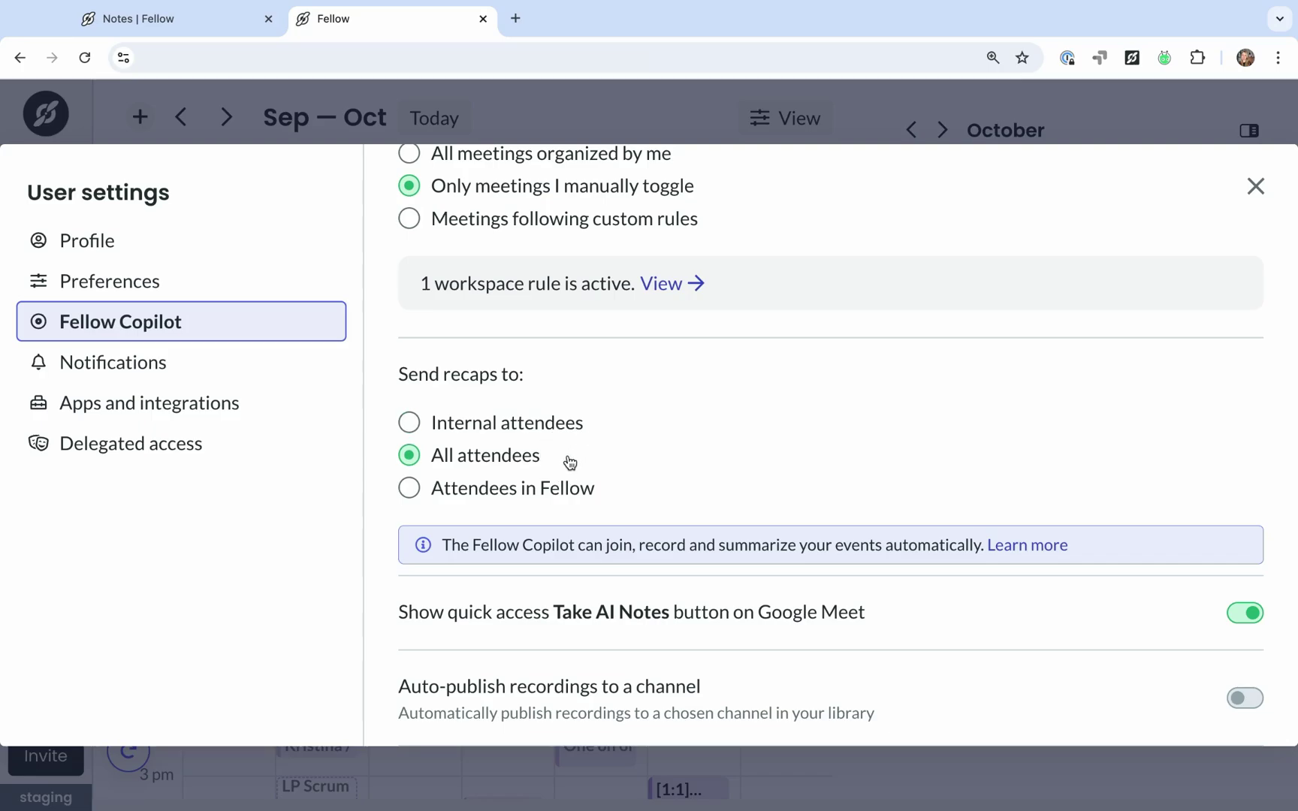
left_click(618, 492)
scroll(1168, 476, "down", 3)
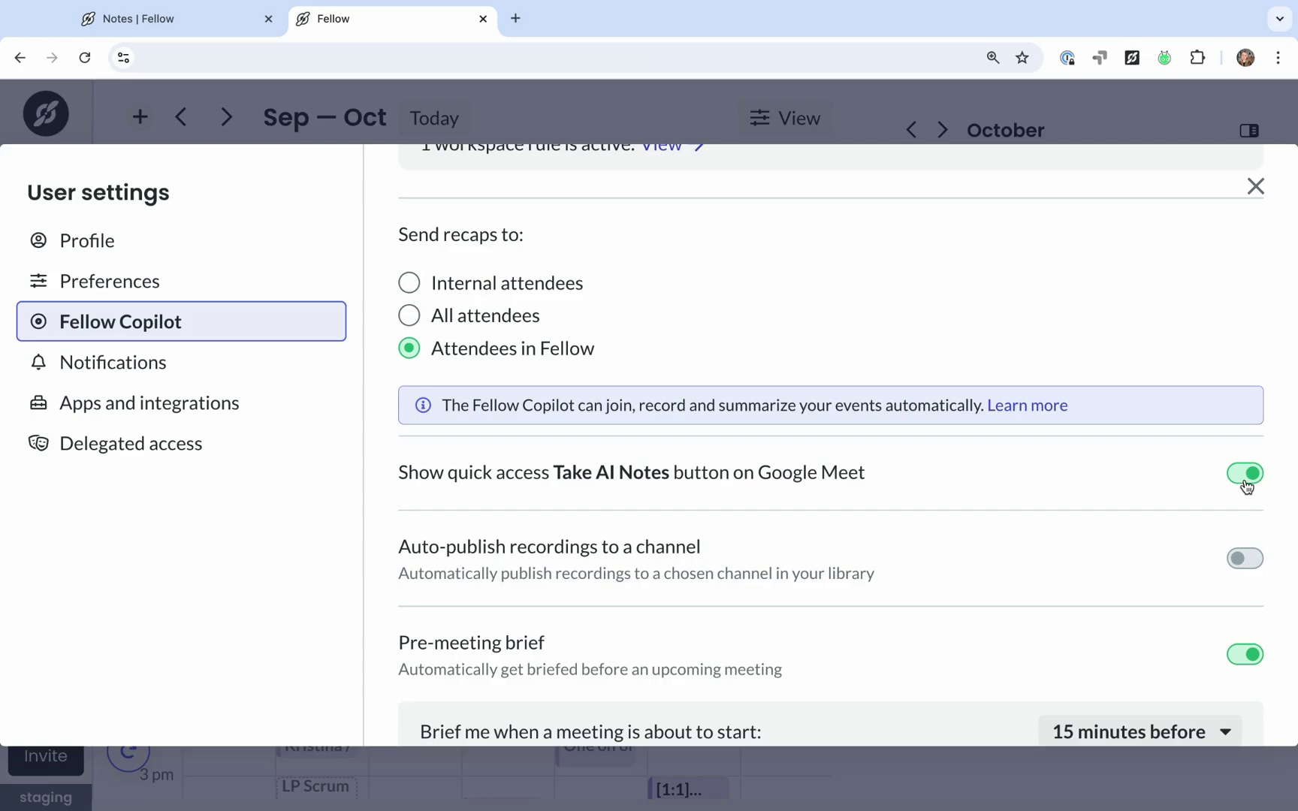
left_click(1246, 475)
scroll(1246, 487, "down", 1)
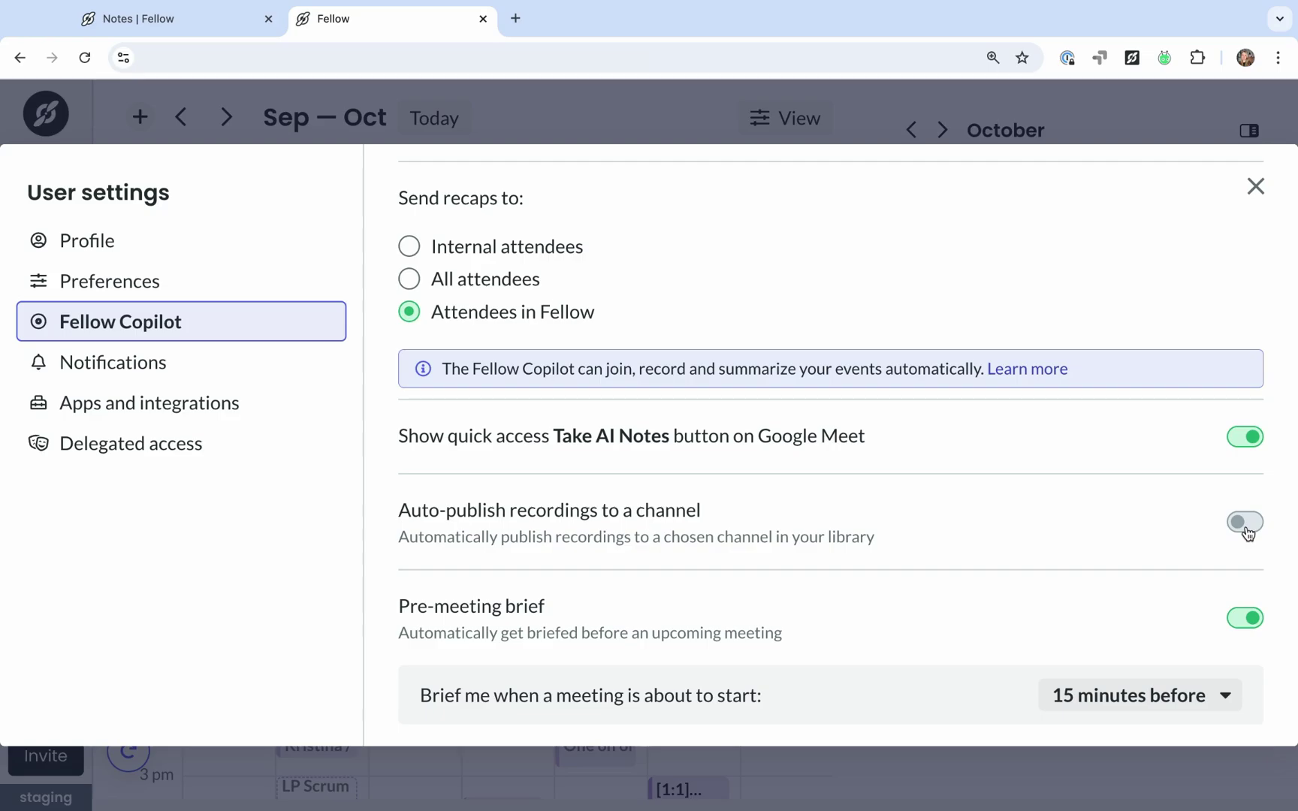
Toggle Auto-publish recordings on and off, leaving the channel choice unchanged.
left_click(1246, 523)
left_click(1226, 607)
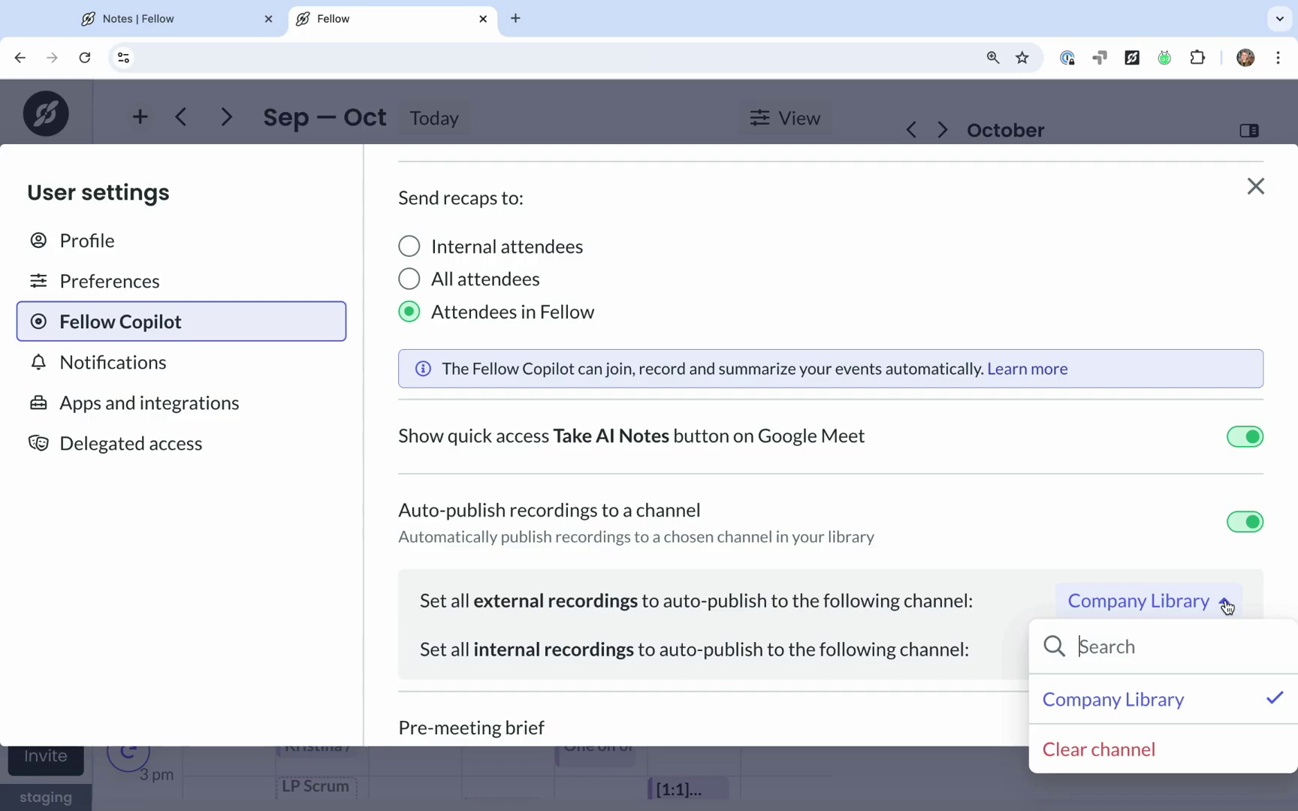
left_click(1226, 607)
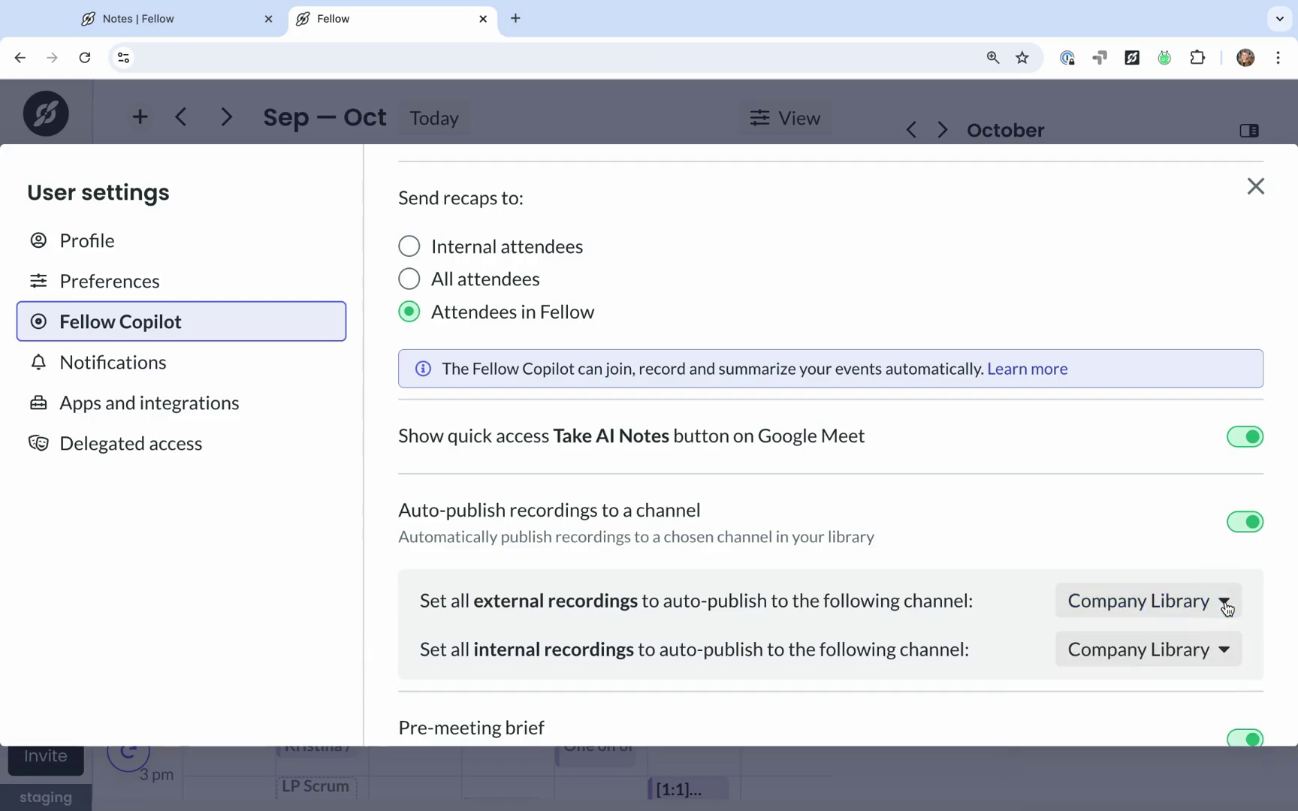
left_click(1247, 524)
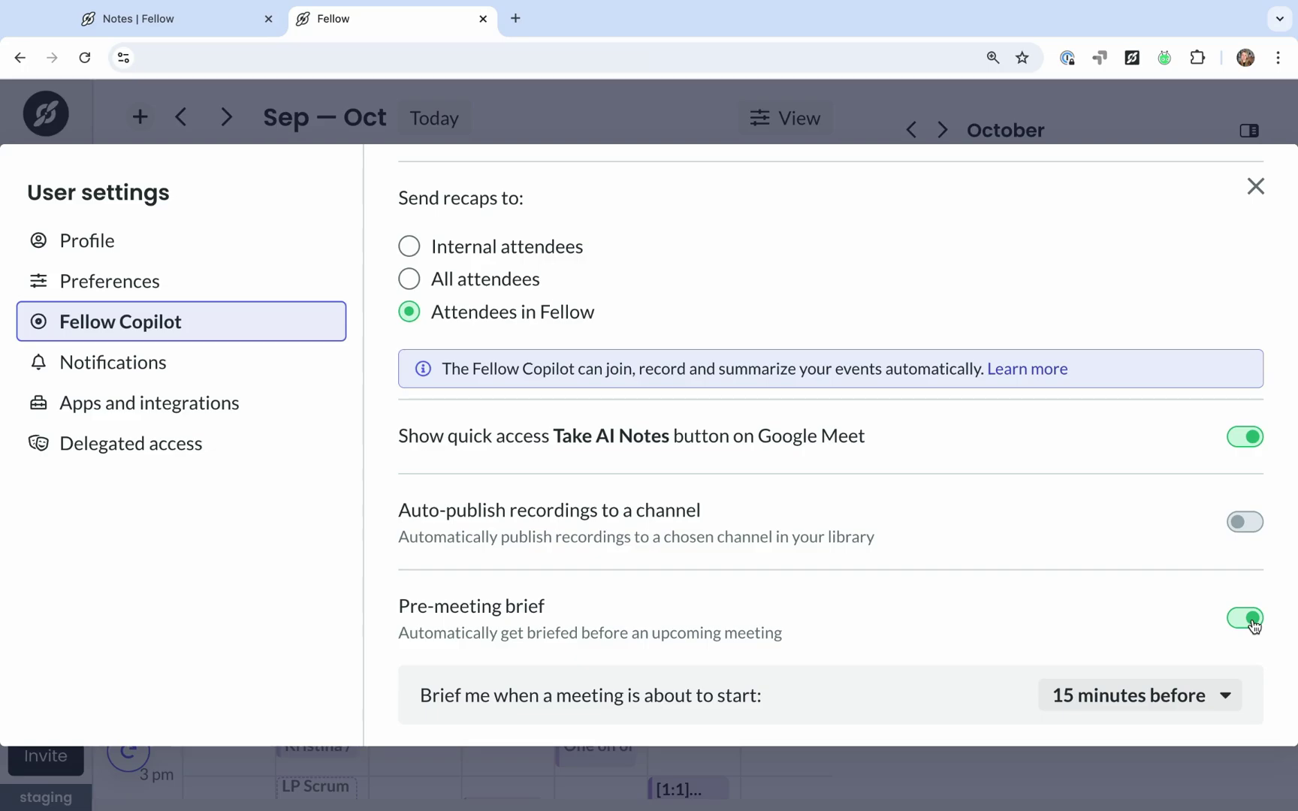
Check the pre-meeting brief timing options without changing them, then close user settings.
left_click(1227, 694)
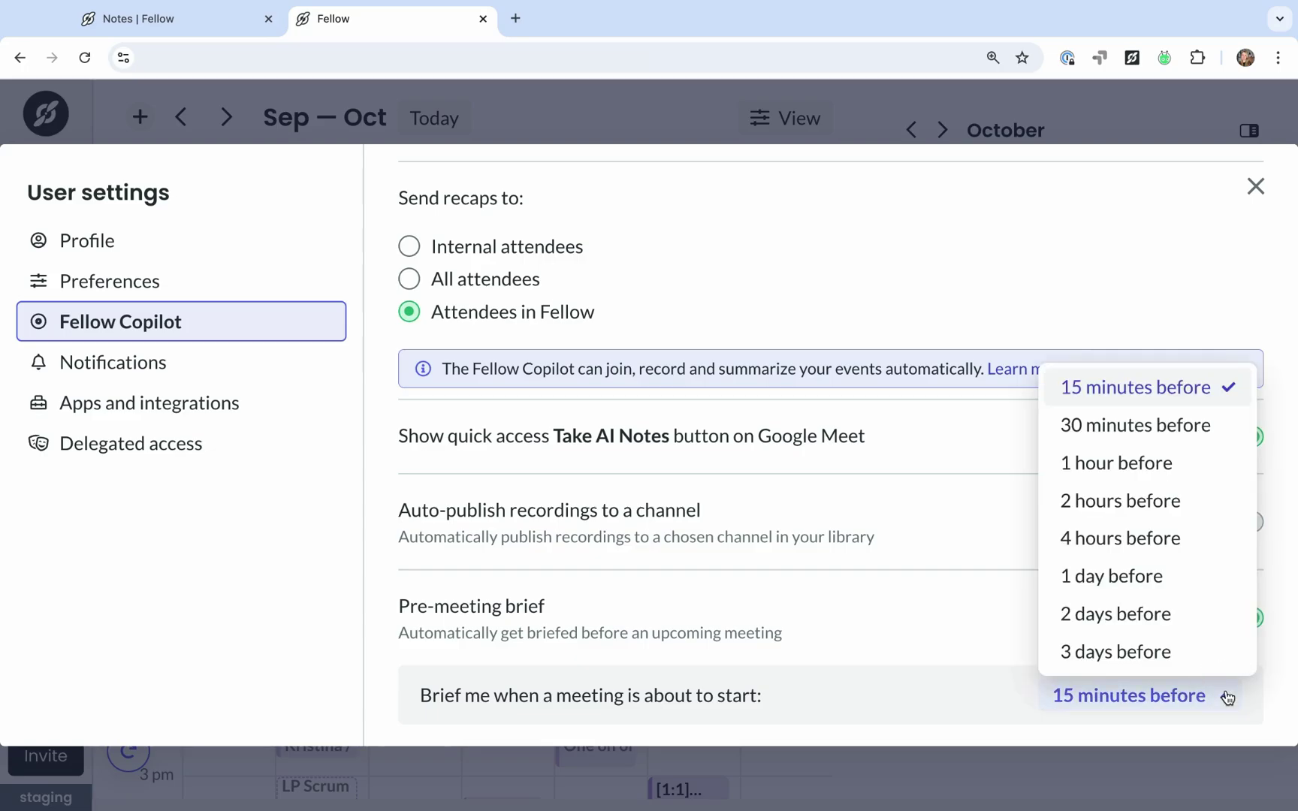
left_click(1227, 696)
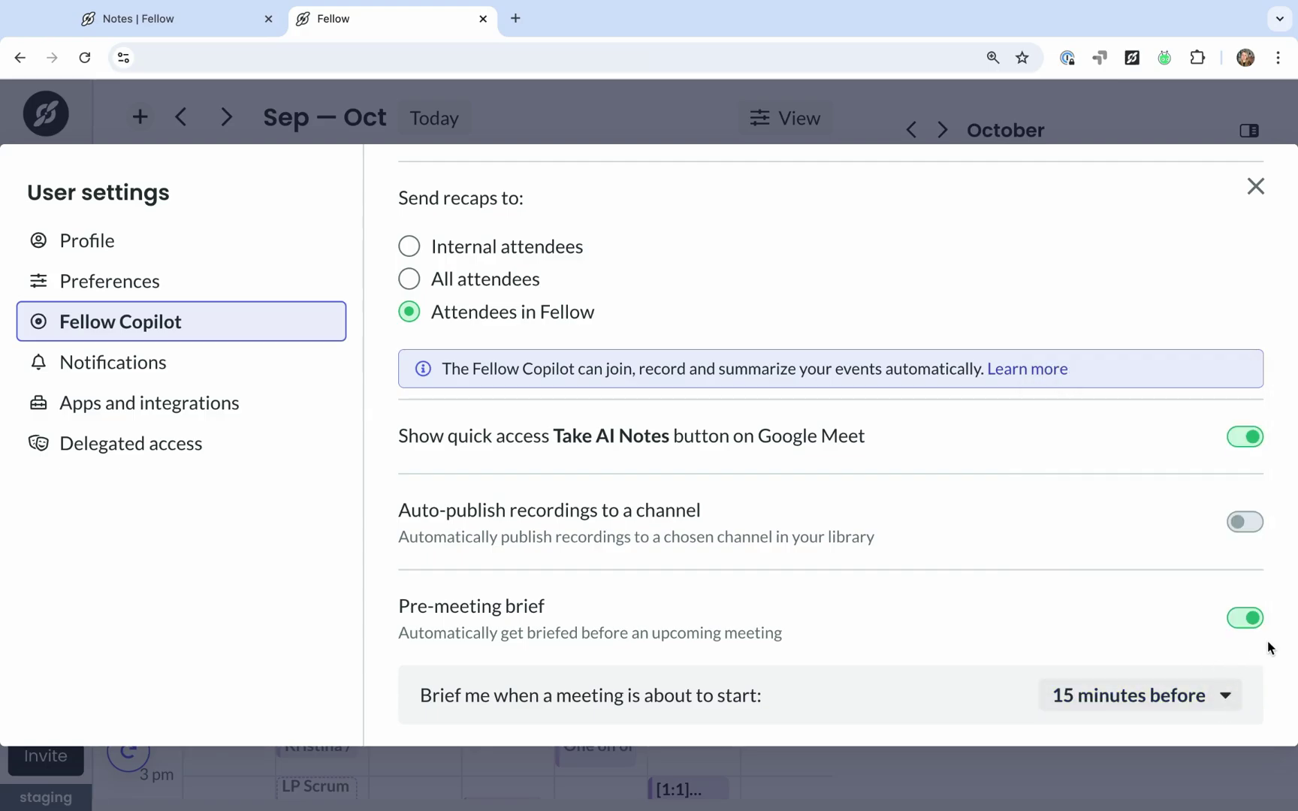
scroll(1270, 648, "up", 5)
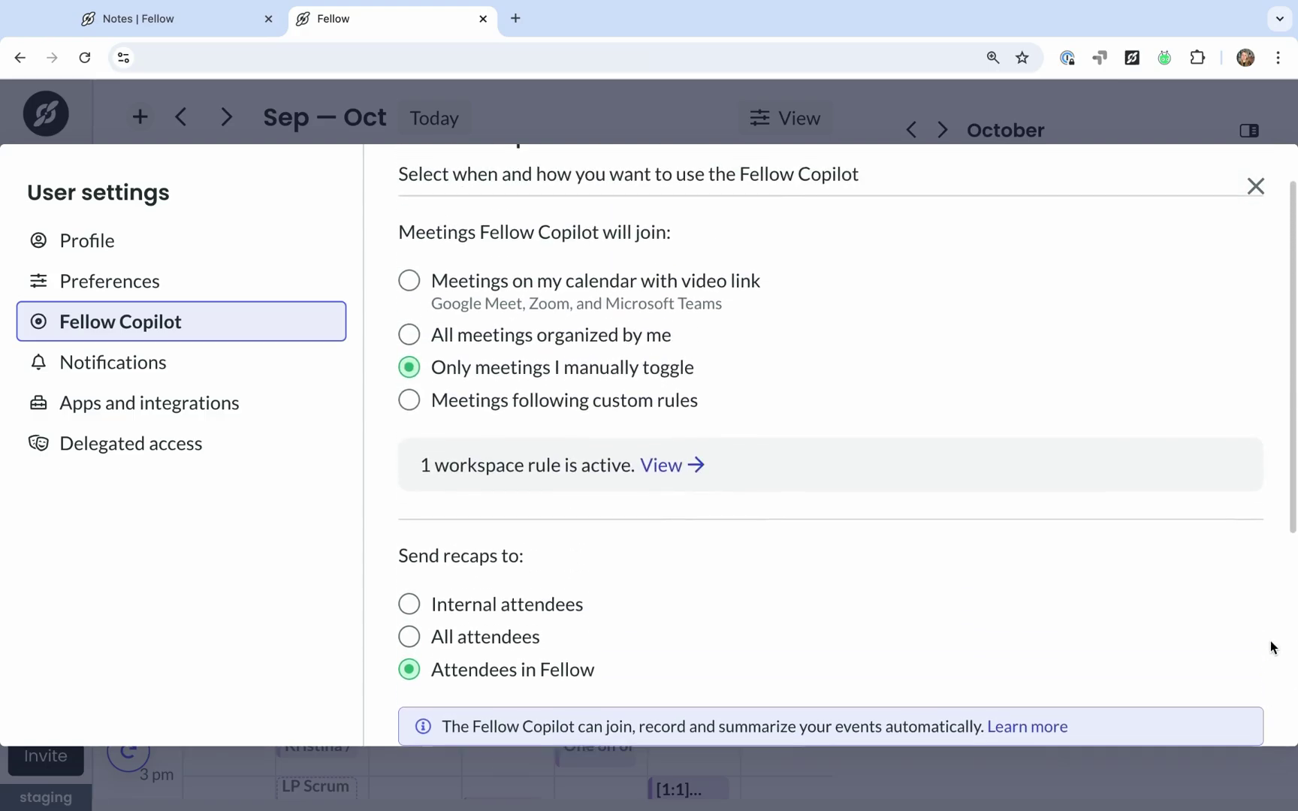
left_click(1256, 186)
Open the Team Sync meeting notes and show its Brief in the side panel.
left_click(710, 342)
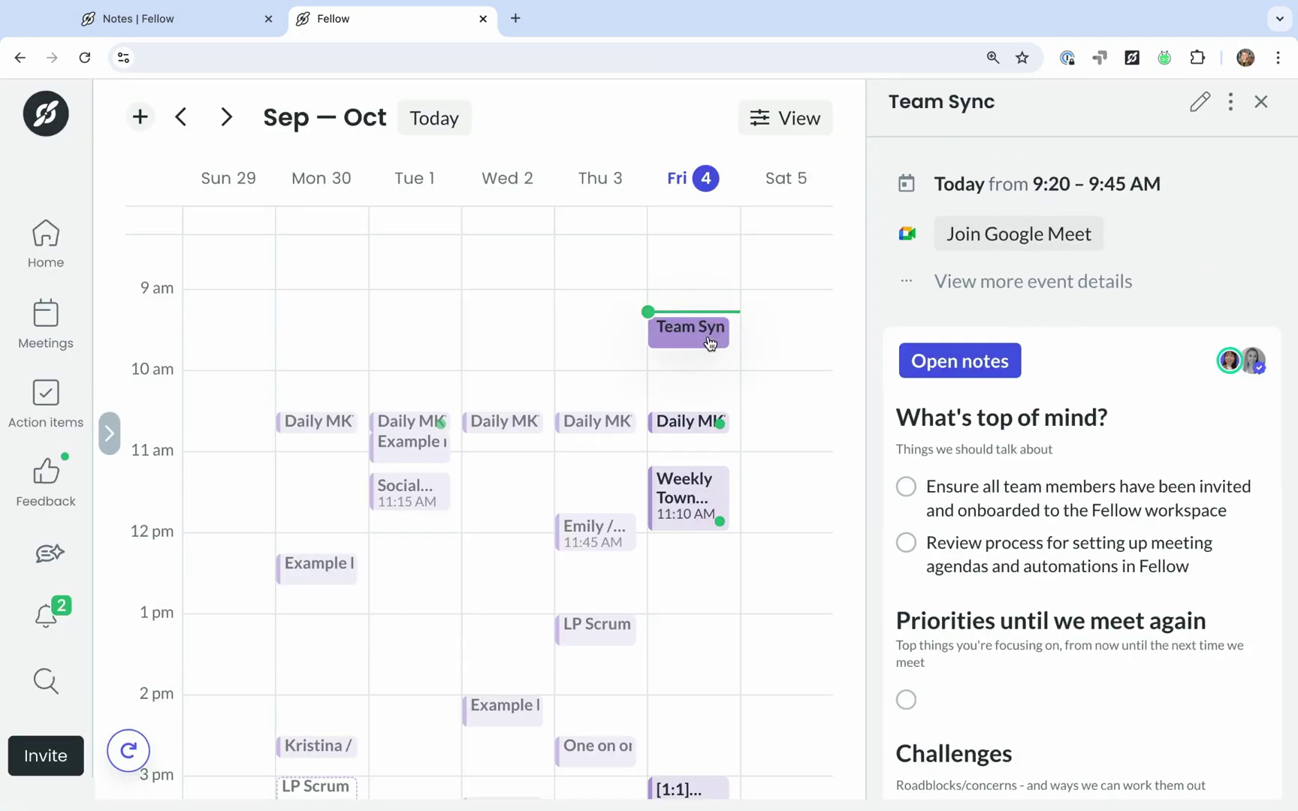
left_click(961, 362)
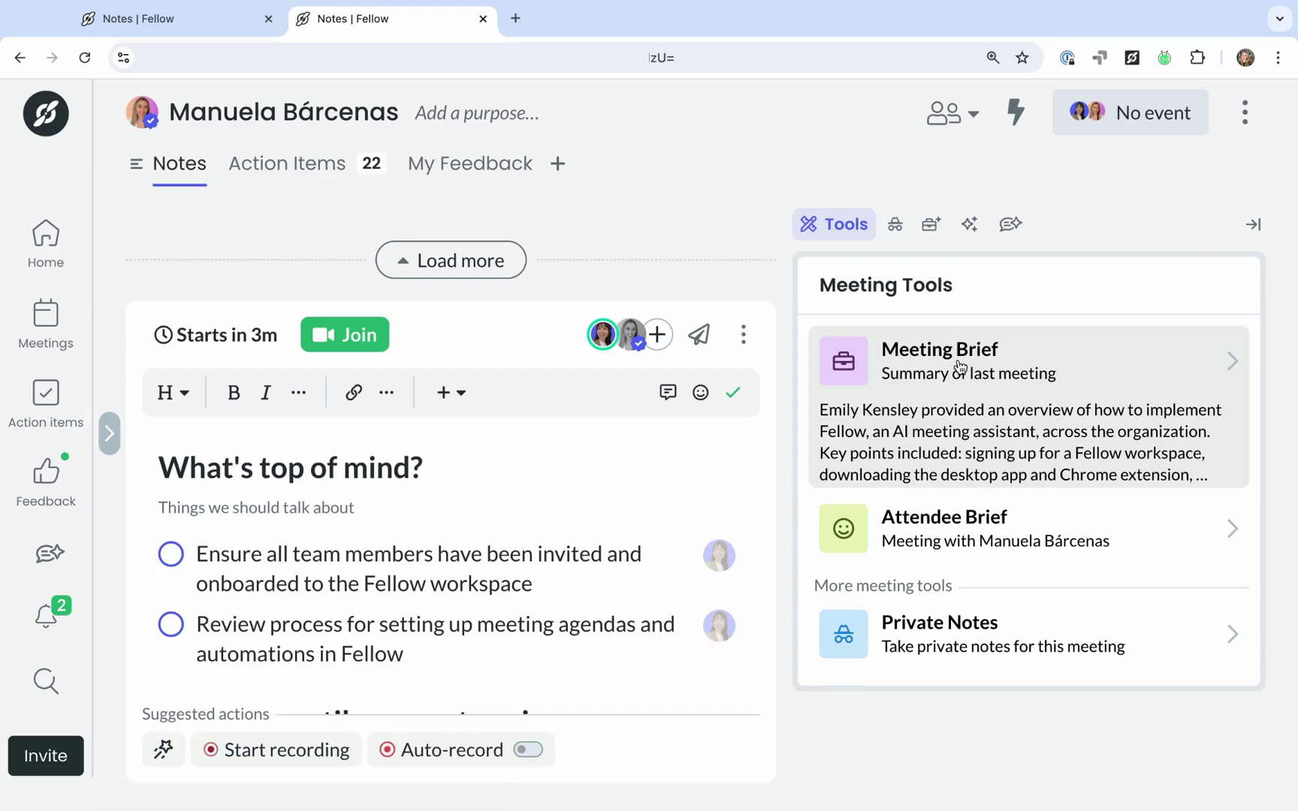
left_click(1044, 392)
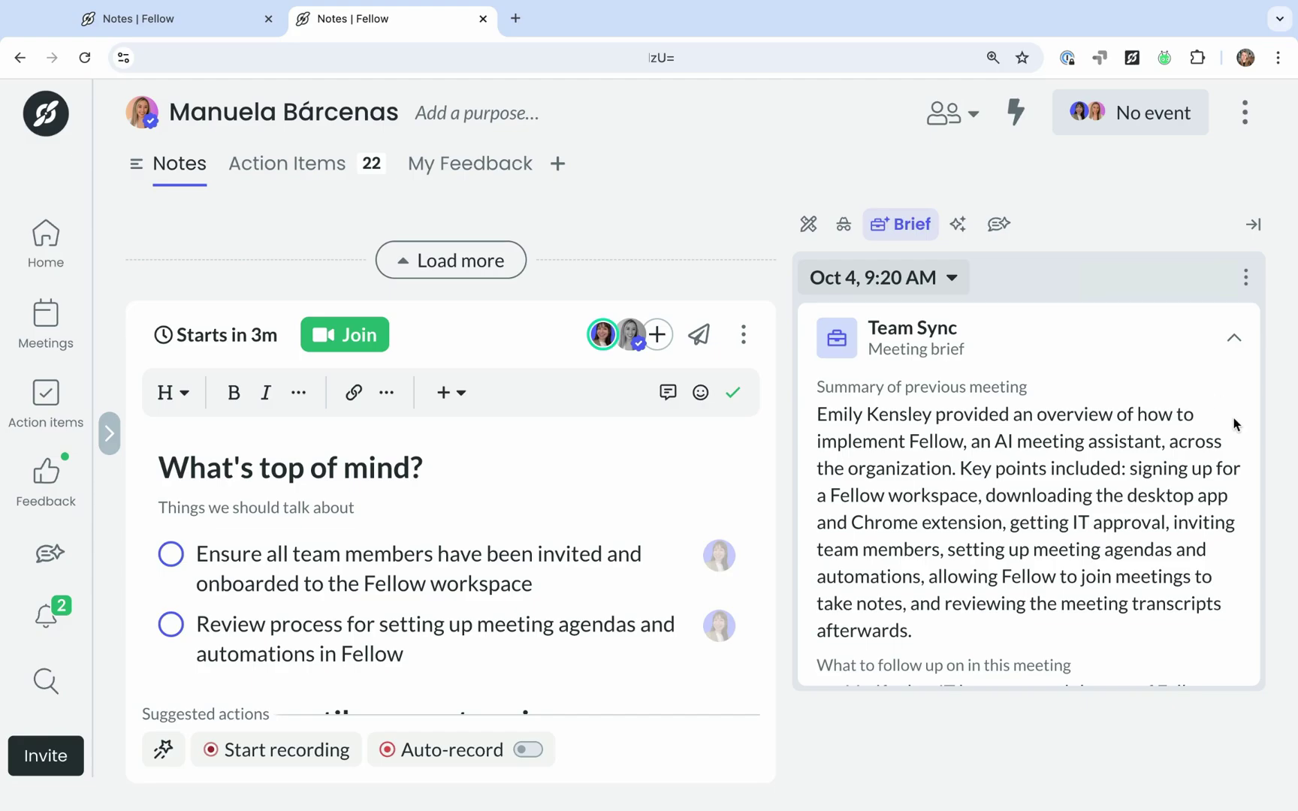
Scroll through the Team Sync meeting brief summary.
scroll(1245, 443, "down", 2)
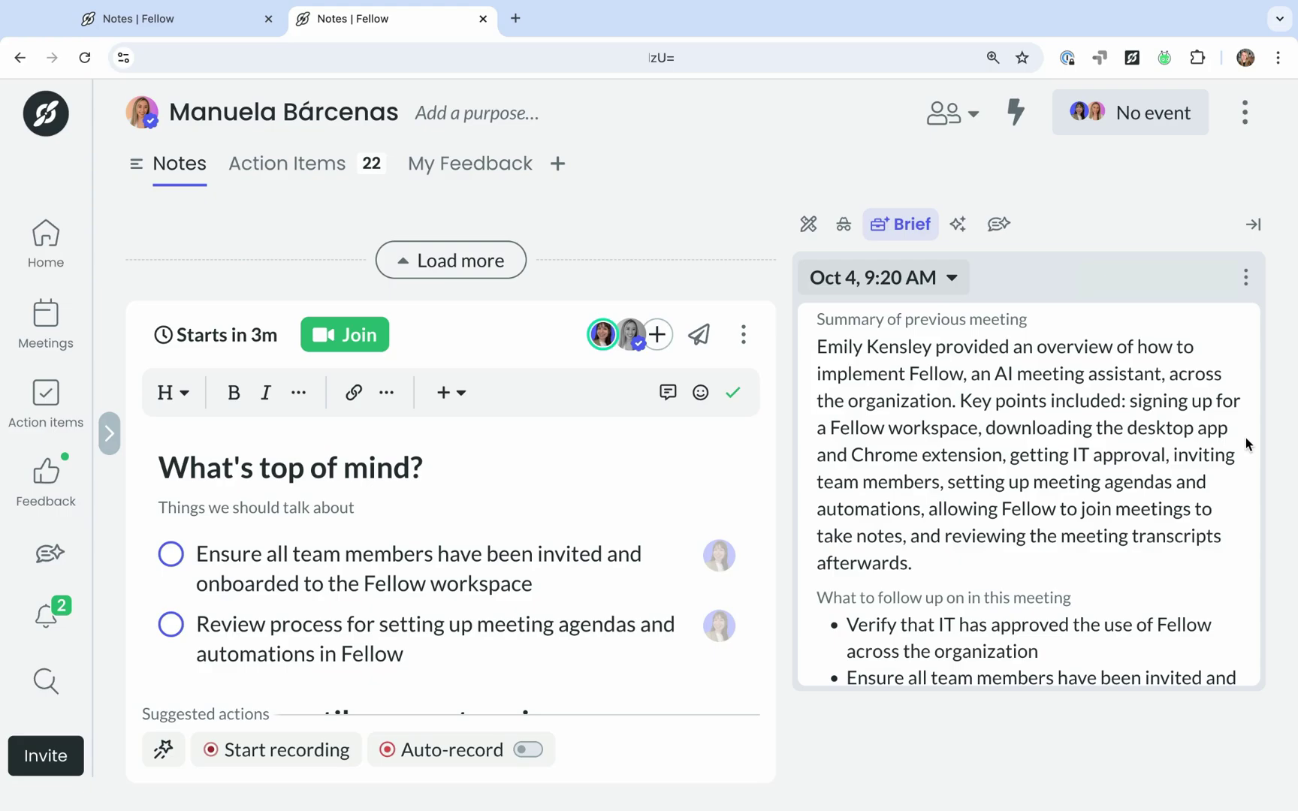
scroll(1246, 444, "down", 2)
scroll(1245, 443, "down", 2)
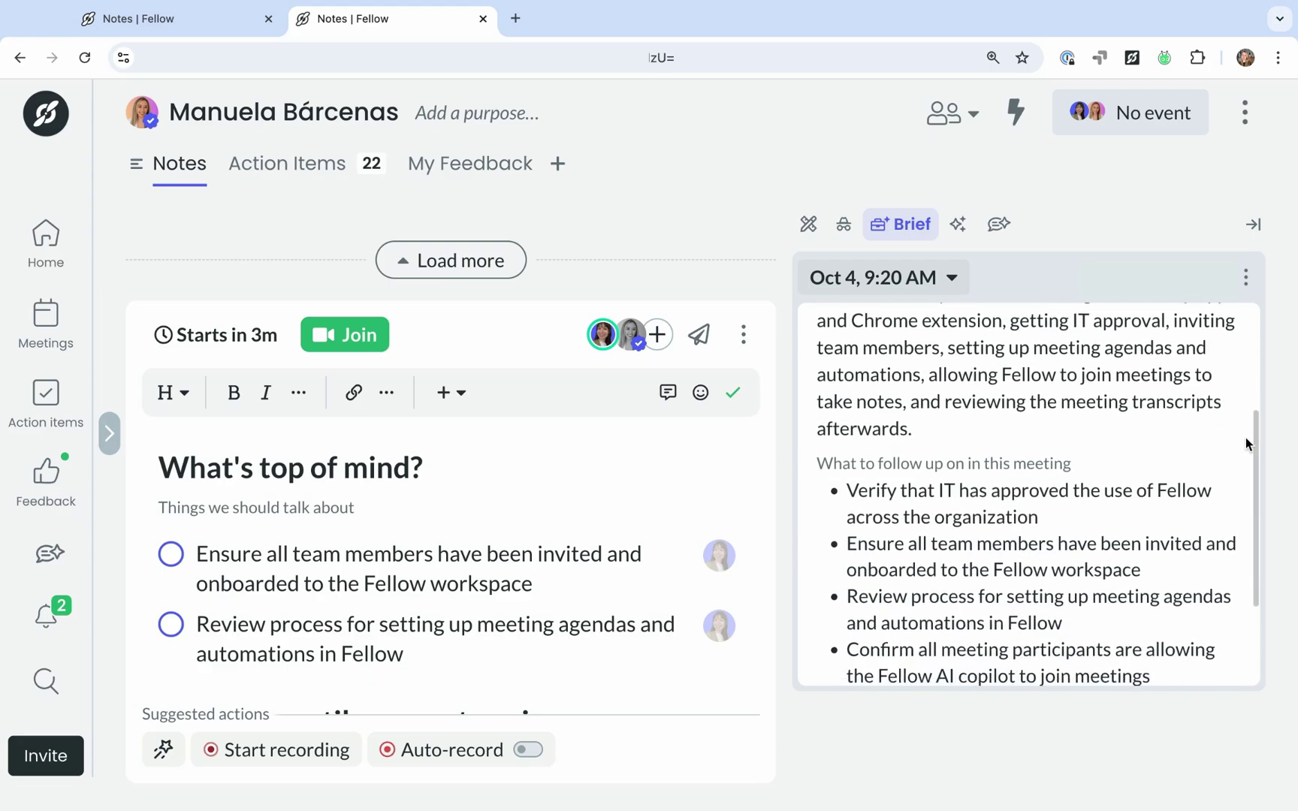
scroll(1246, 443, "down", 1)
scroll(1246, 443, "down", 1)
scroll(1246, 444, "down", 1)
scroll(1246, 443, "up", 1)
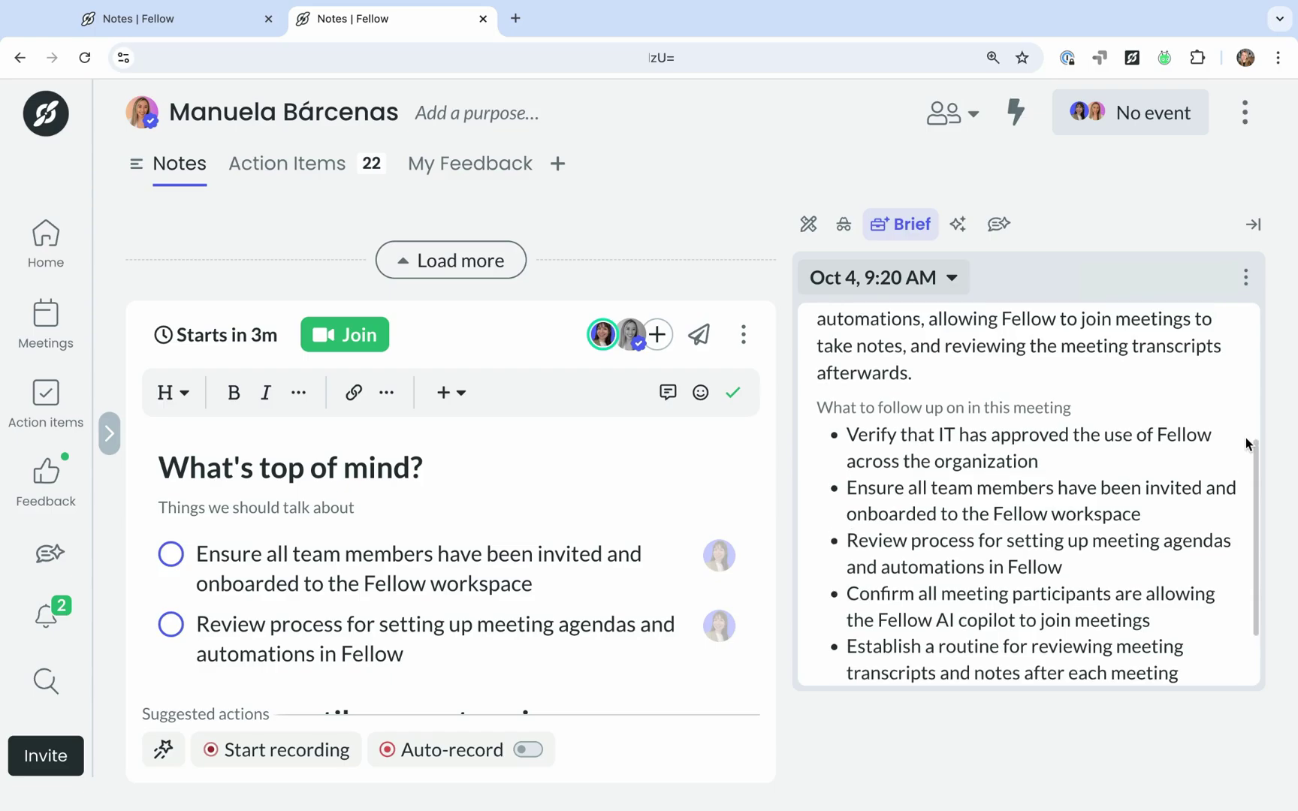
scroll(1246, 444, "up", 6)
scroll(1246, 438, "up", 1)
Collapse the Team Sync brief and read through the expanded attendee profile.
left_click(1234, 335)
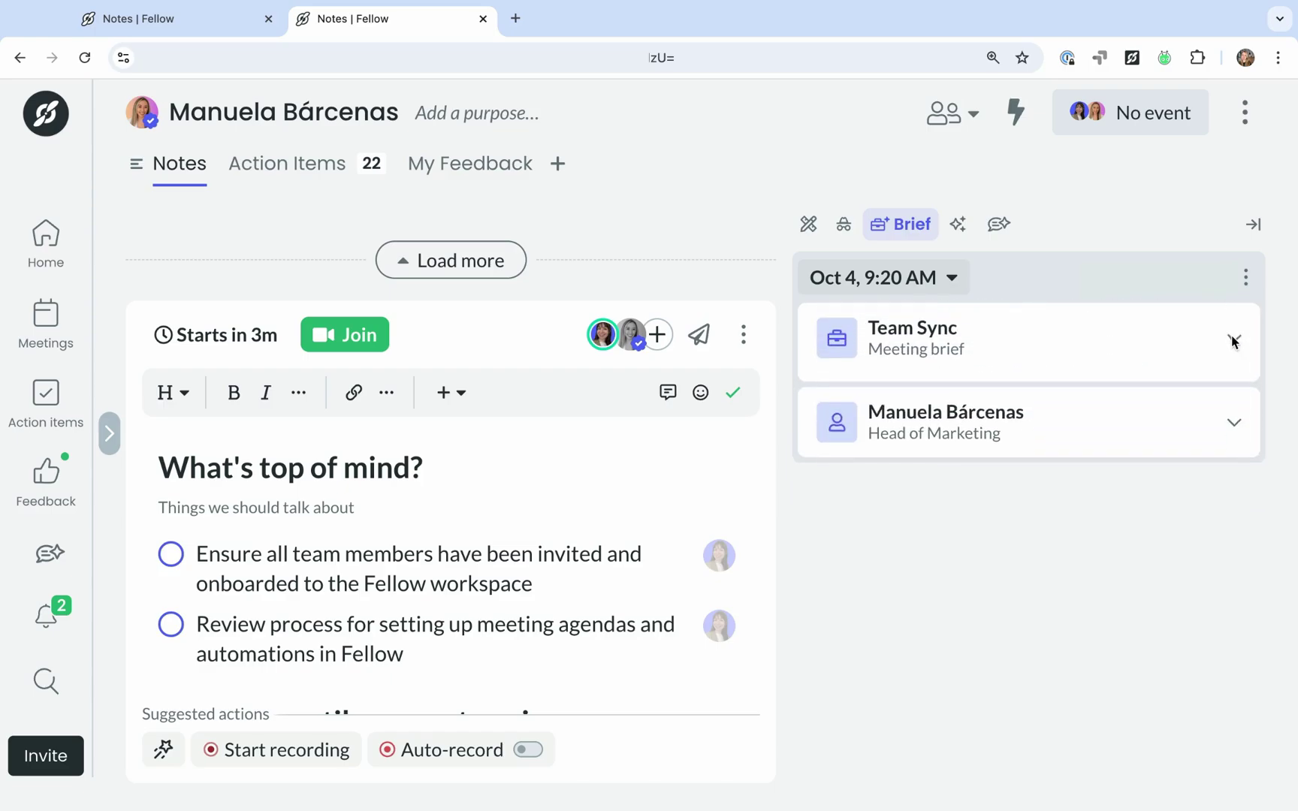
left_click(1234, 414)
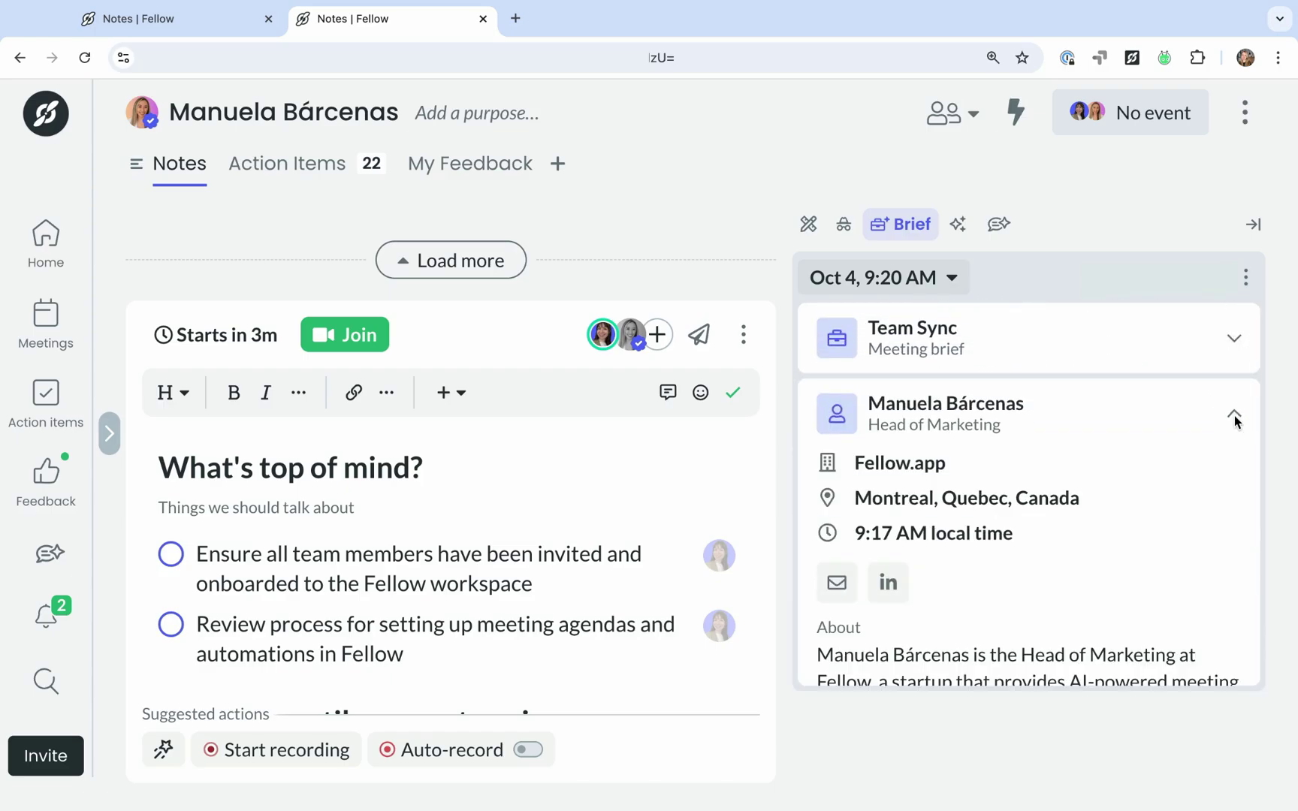
scroll(1234, 417, "down", 2)
scroll(1234, 416, "down", 1)
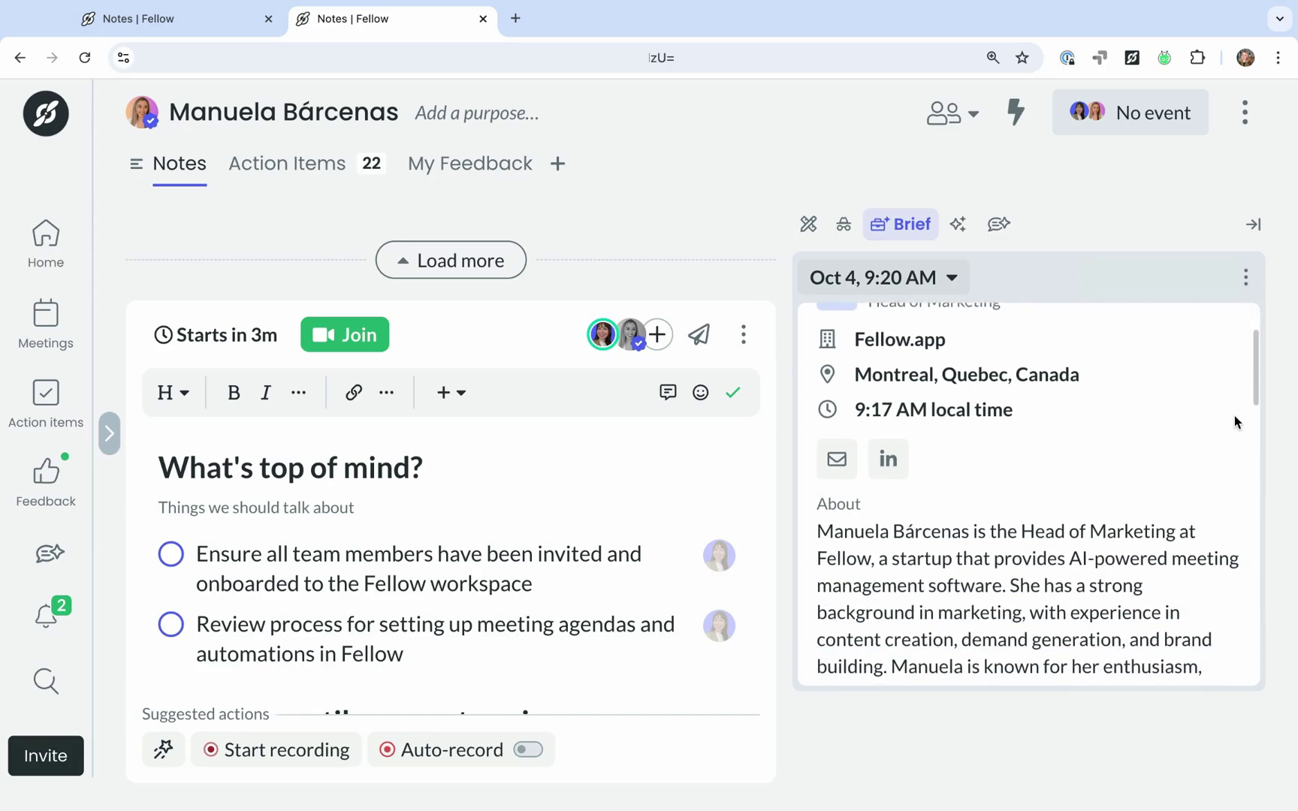
scroll(1234, 416, "down", 2)
scroll(1234, 416, "down", 1)
scroll(1235, 416, "down", 1)
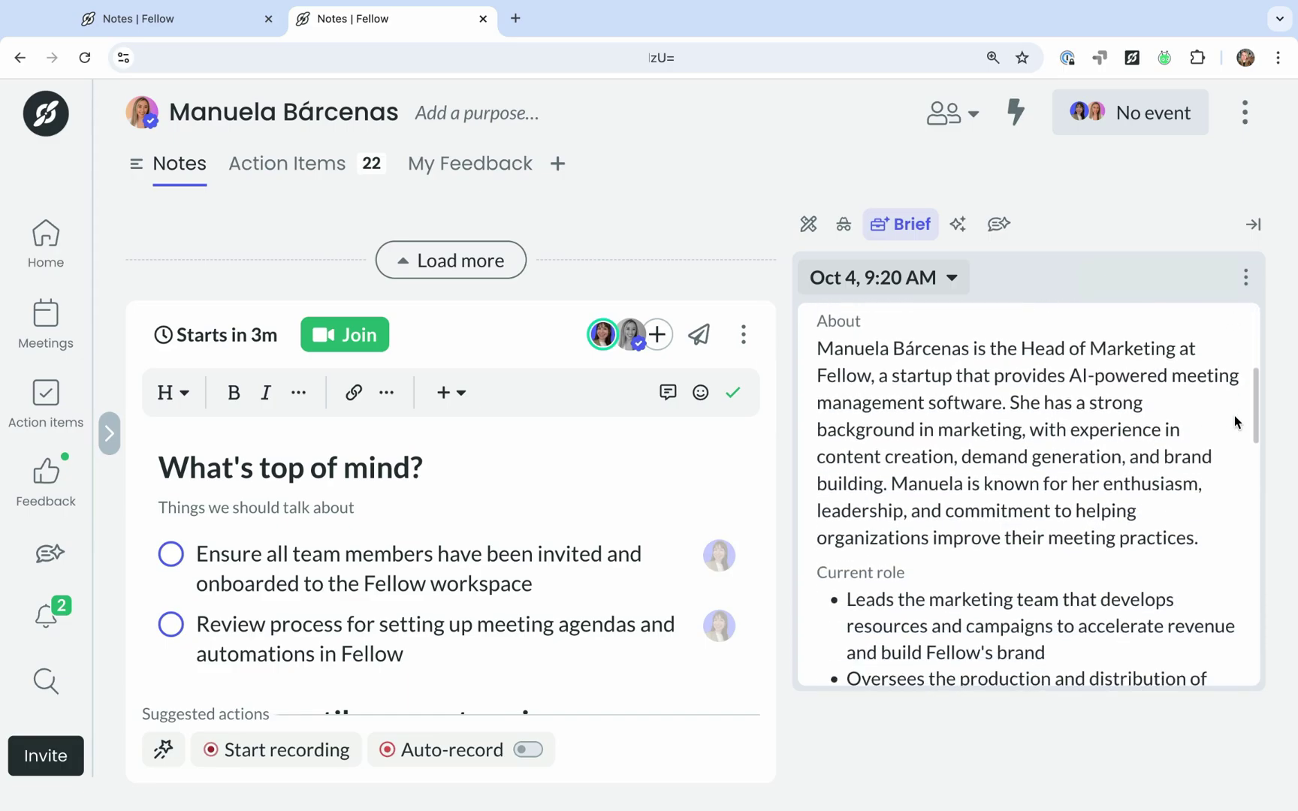
scroll(1235, 417, "down", 2)
scroll(1234, 417, "down", 1)
scroll(1235, 417, "down", 1)
scroll(1234, 416, "down", 3)
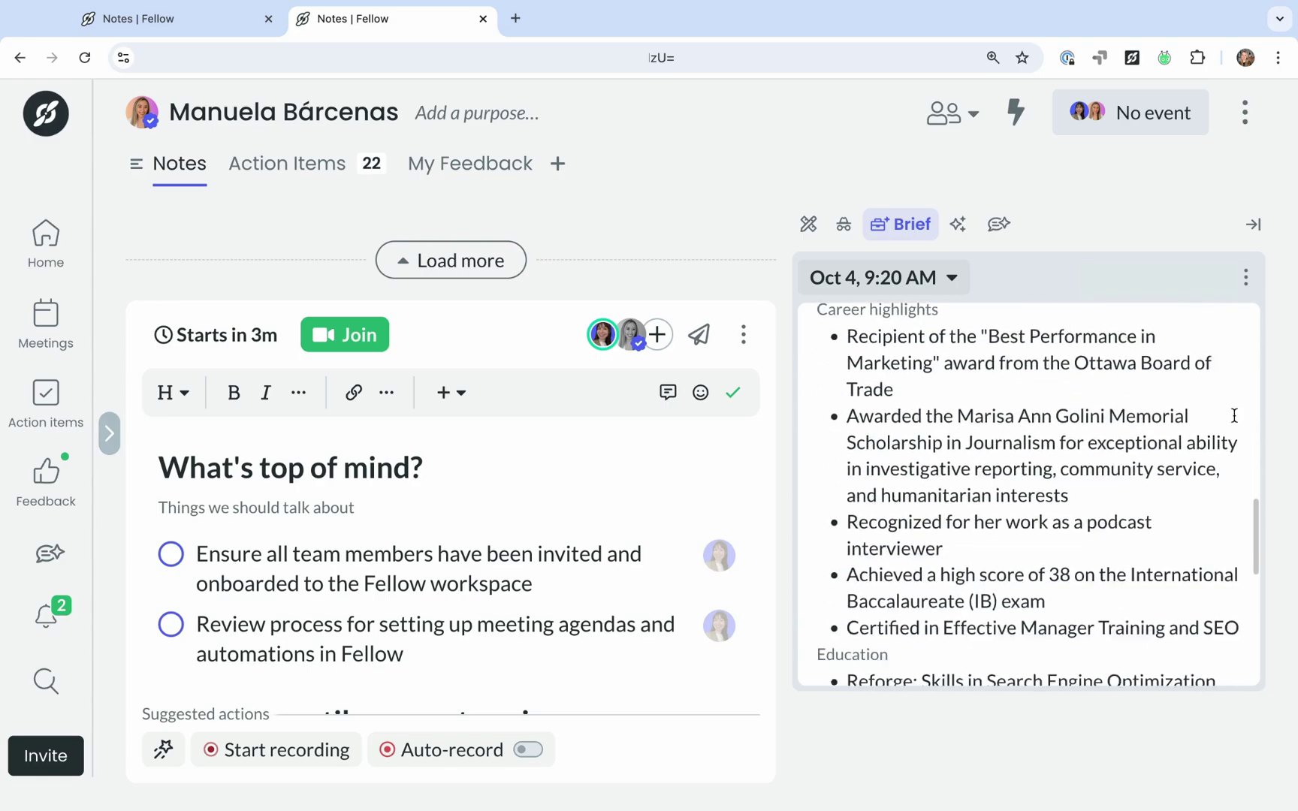
scroll(1234, 416, "down", 3)
scroll(1235, 415, "down", 1)
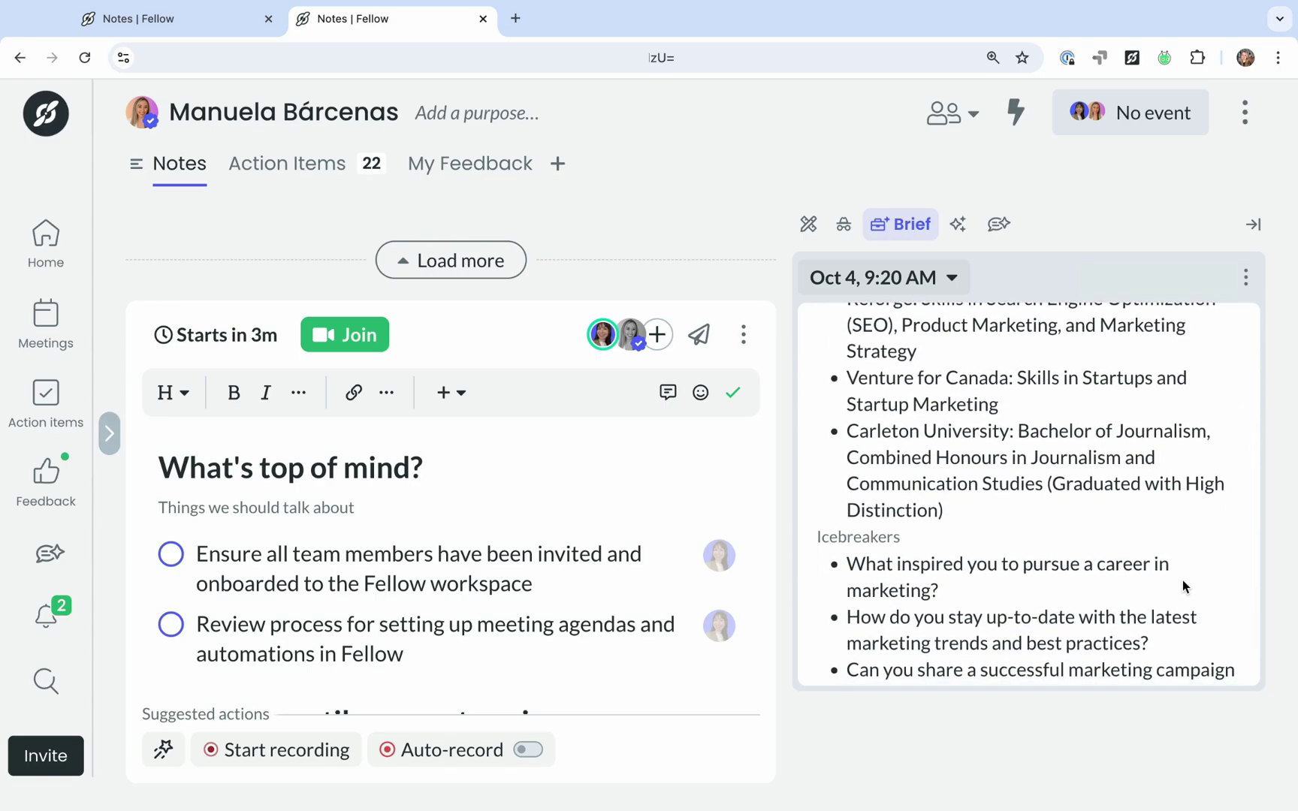
scroll(1184, 586, "up", 5)
scroll(1183, 586, "up", 5)
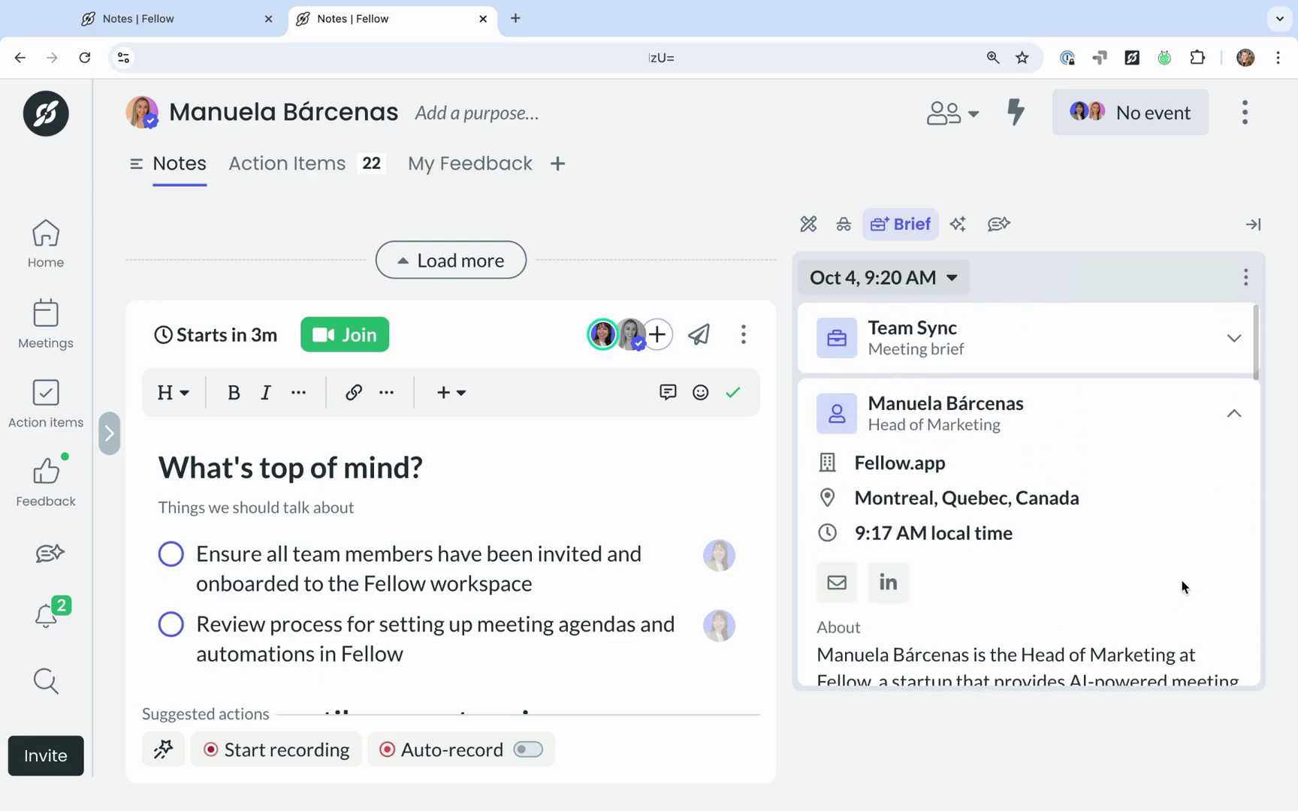
Collapse the attendee profile, reopen the Team Sync brief, and select the AI-copilot follow-up.
left_click(1235, 416)
left_click(1235, 338)
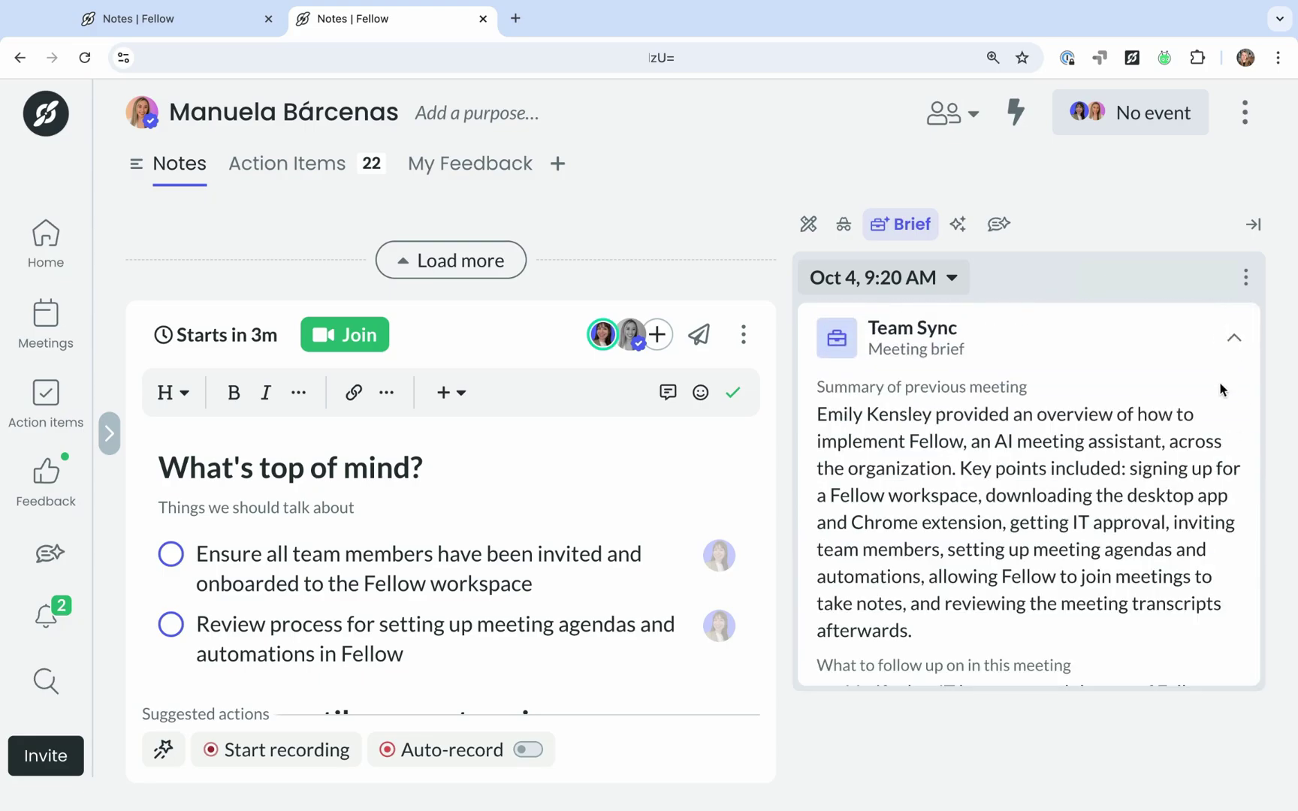
scroll(1215, 443, "down", 1)
scroll(1215, 444, "down", 1)
scroll(1215, 443, "down", 1)
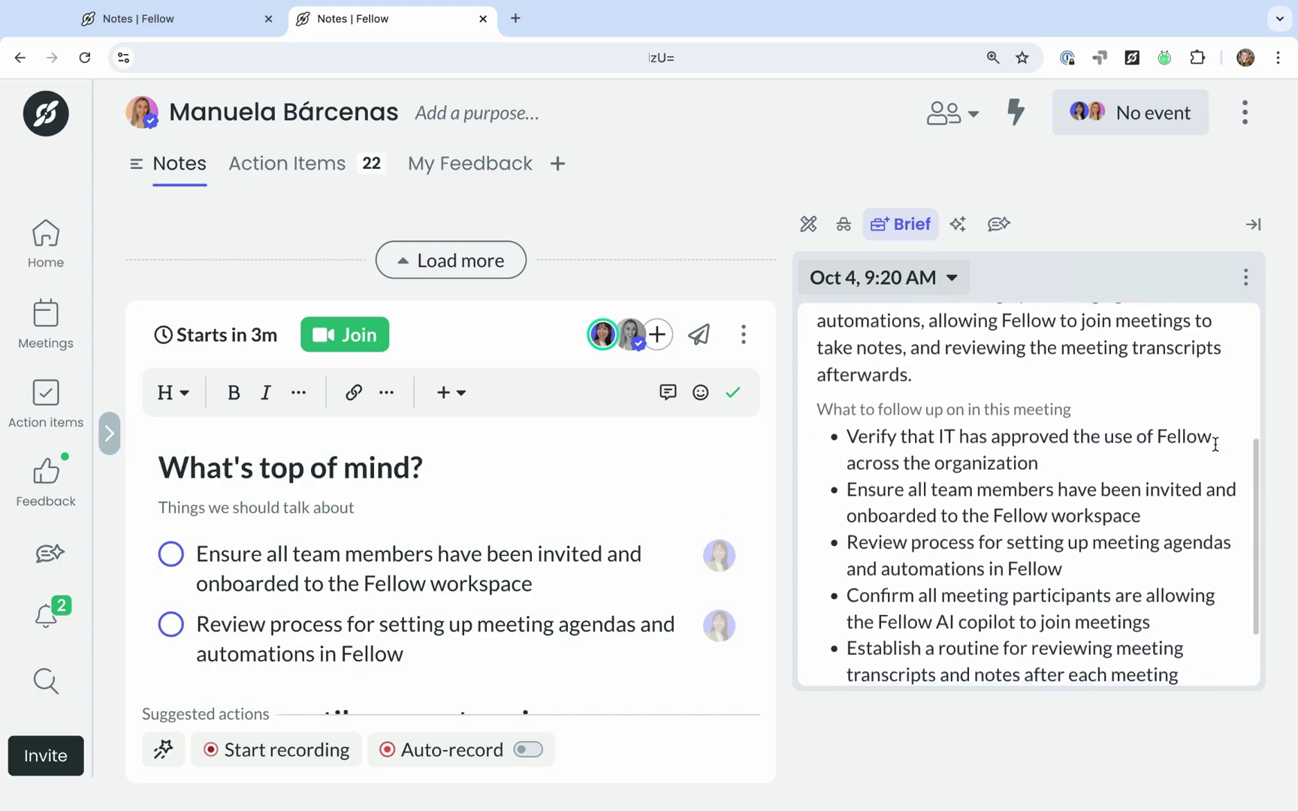
scroll(1215, 443, "down", 1)
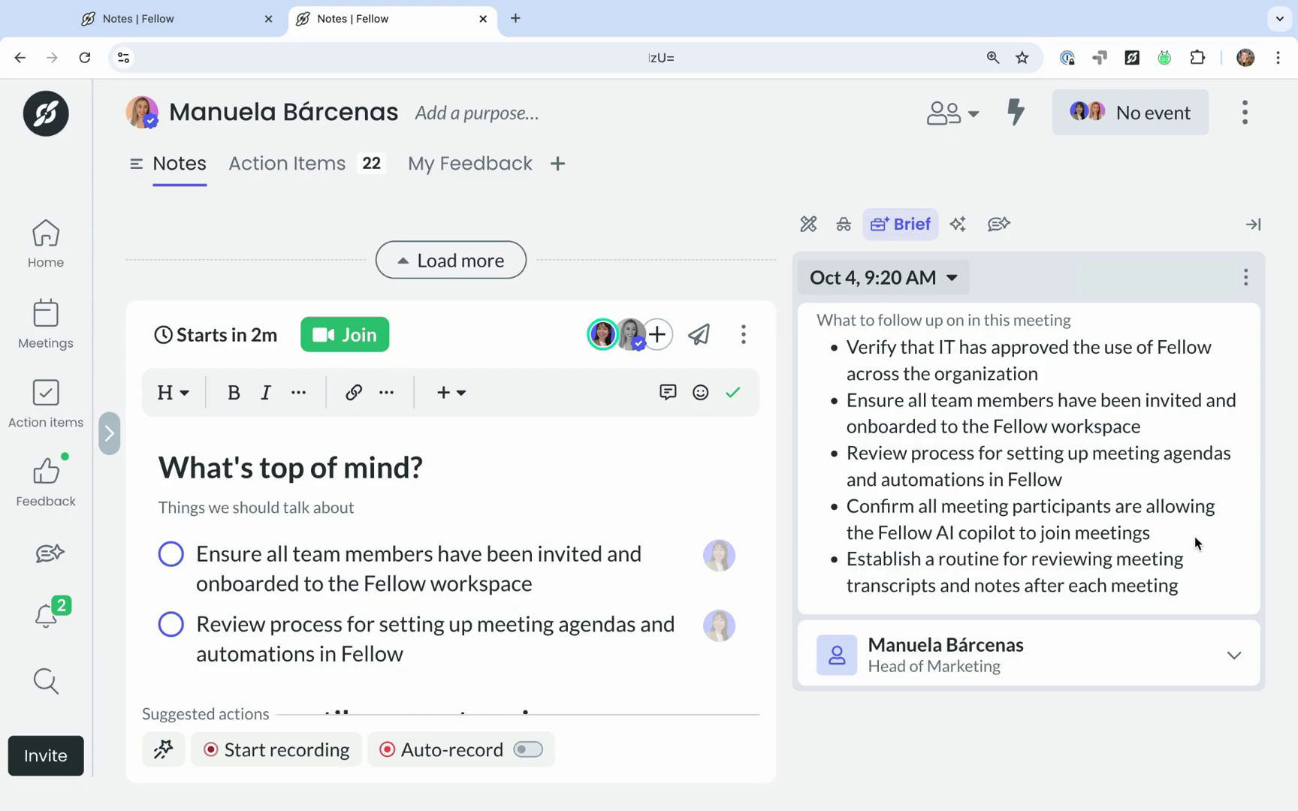
left_click_drag(1169, 540, 847, 510)
key("ctrl+c")
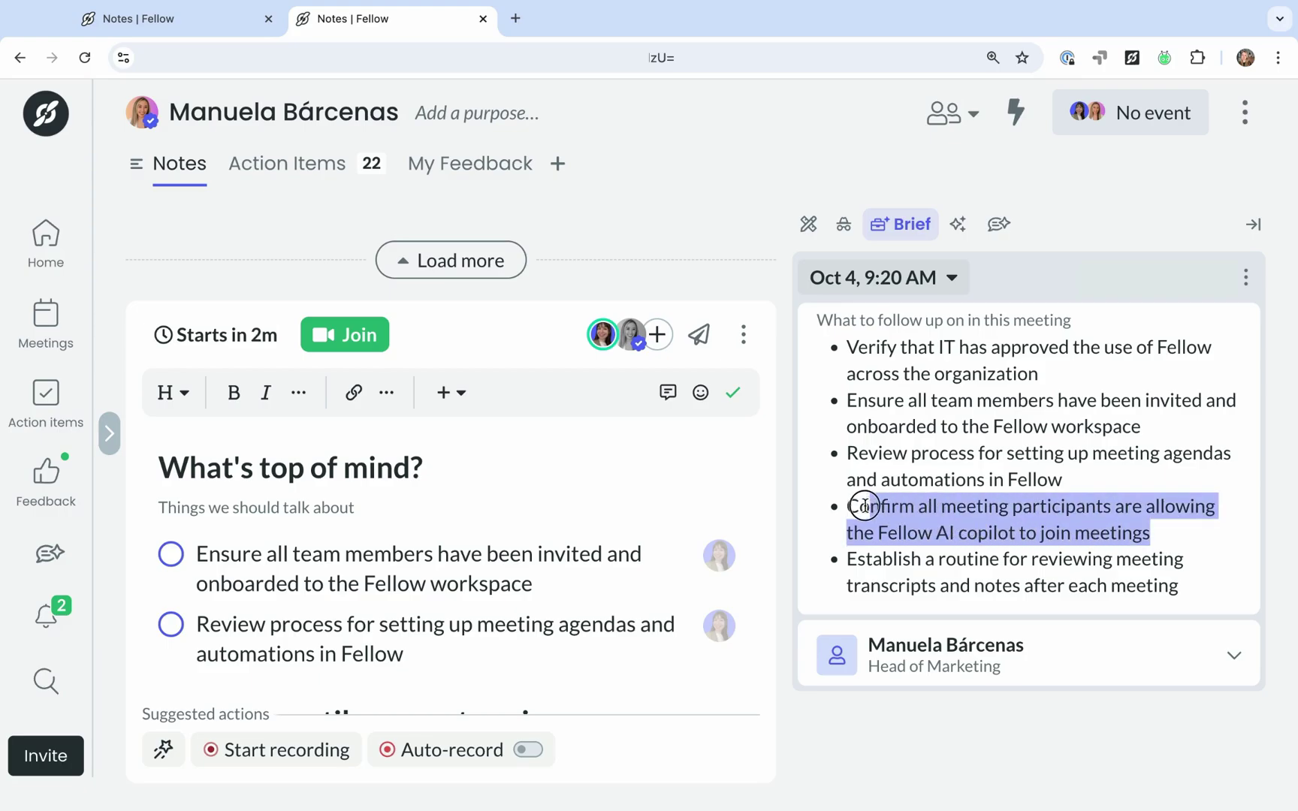
Paste the AI-copilot follow-up as a third talking point under What's top of mind.
left_click(455, 656)
key("Return")
key("ctrl+v")
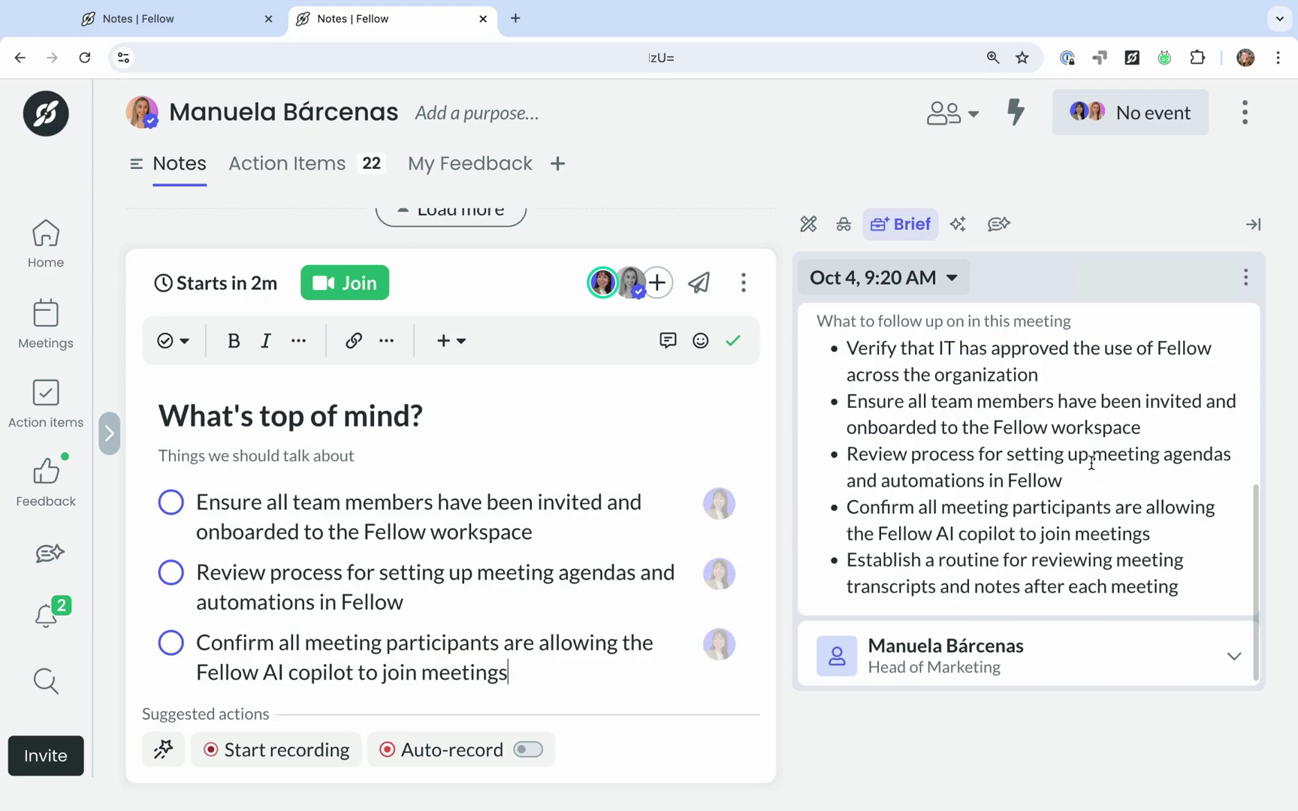
Collapse the Team Sync brief in the side panel.
scroll(1080, 475, "up", 5)
left_click(1230, 341)
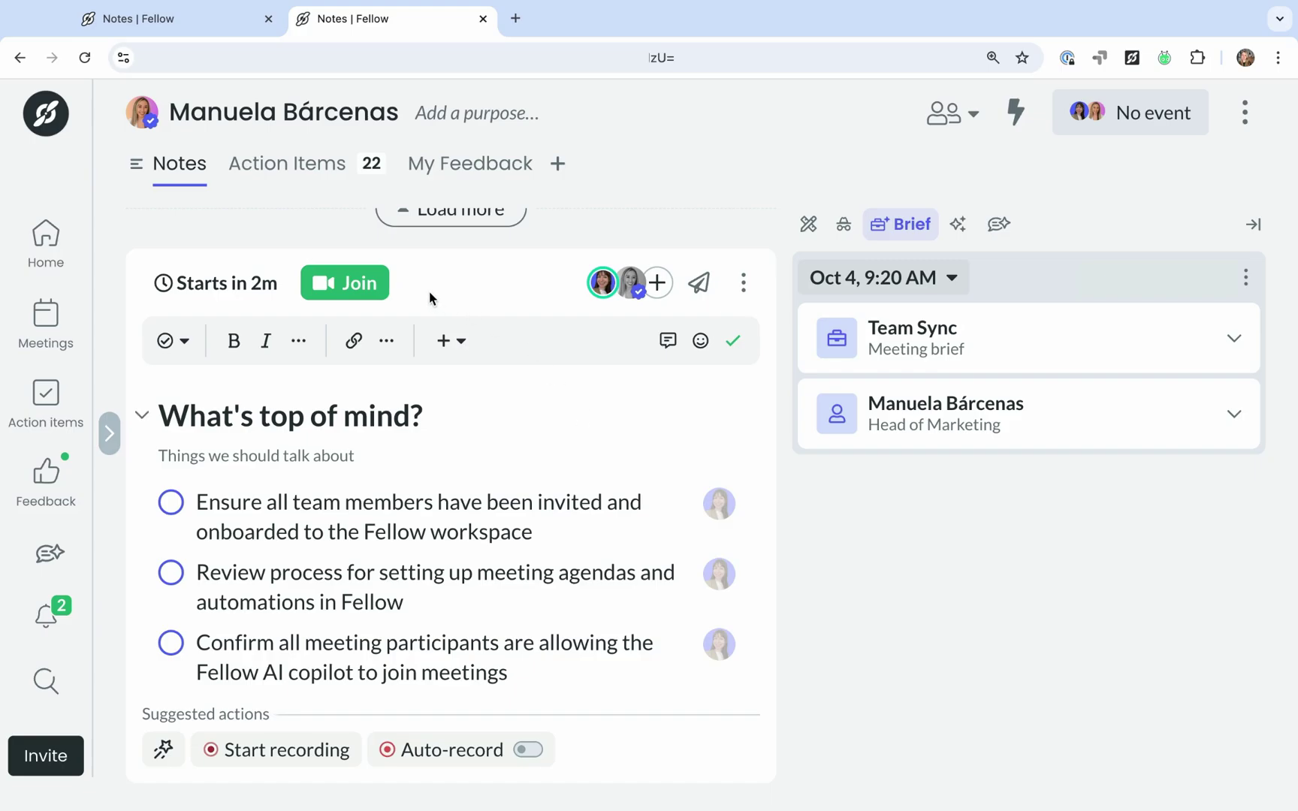
scroll(430, 293, "down", 1)
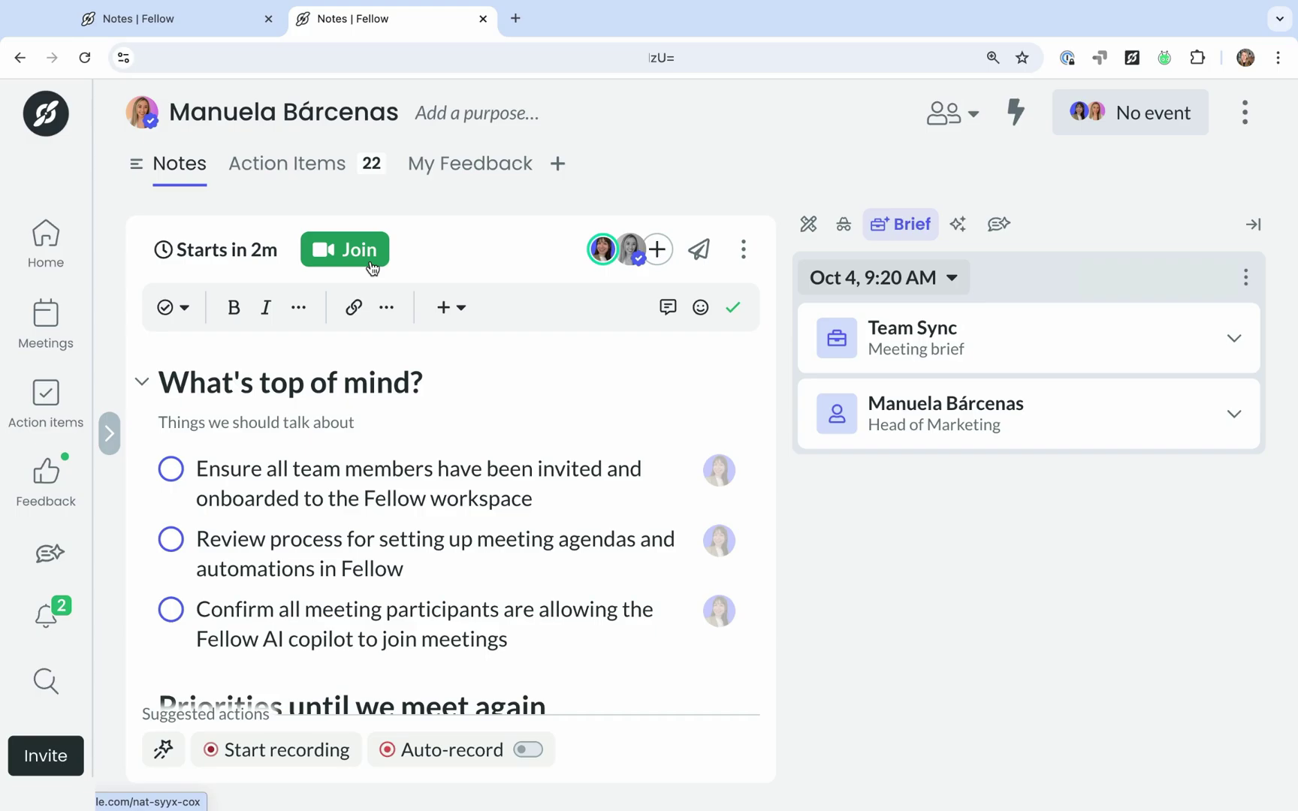
Go to Home > My Week and open the Team Sync event's details.
left_click(48, 257)
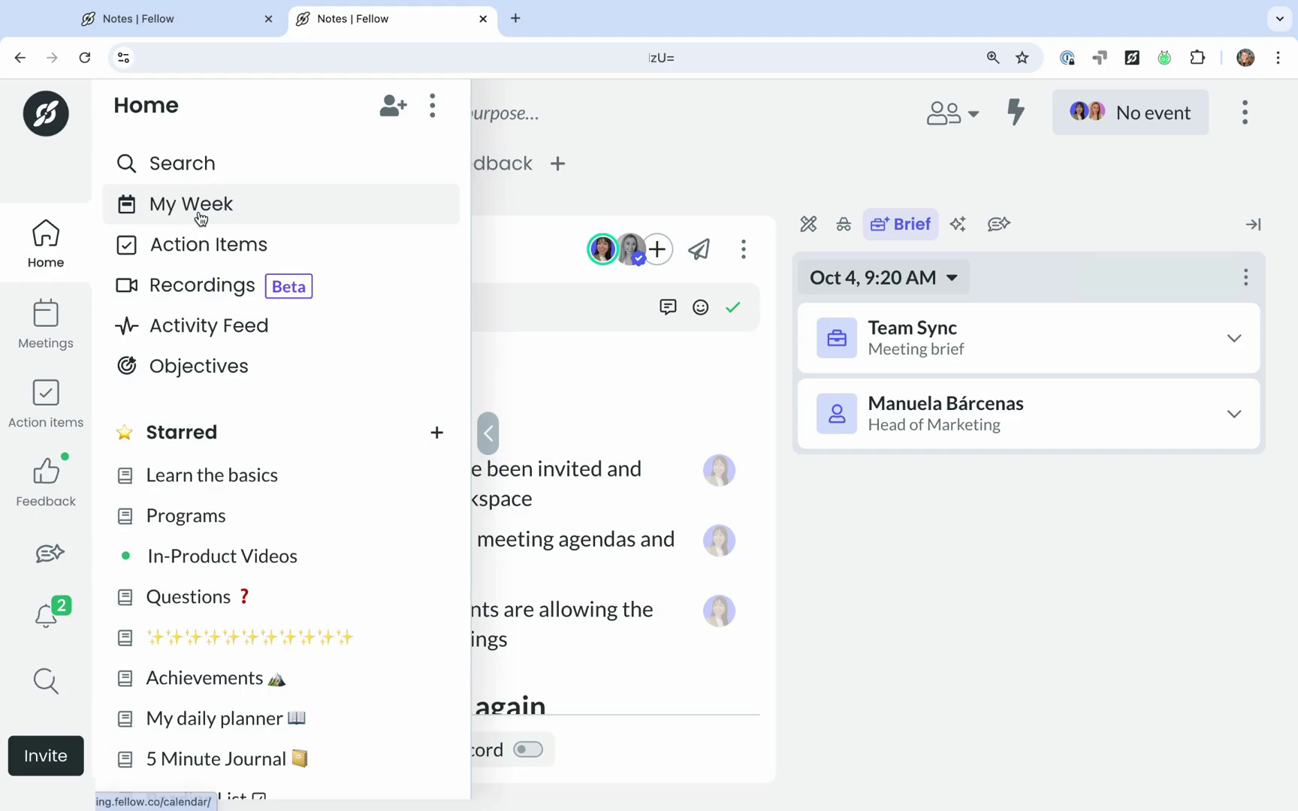
left_click(197, 211)
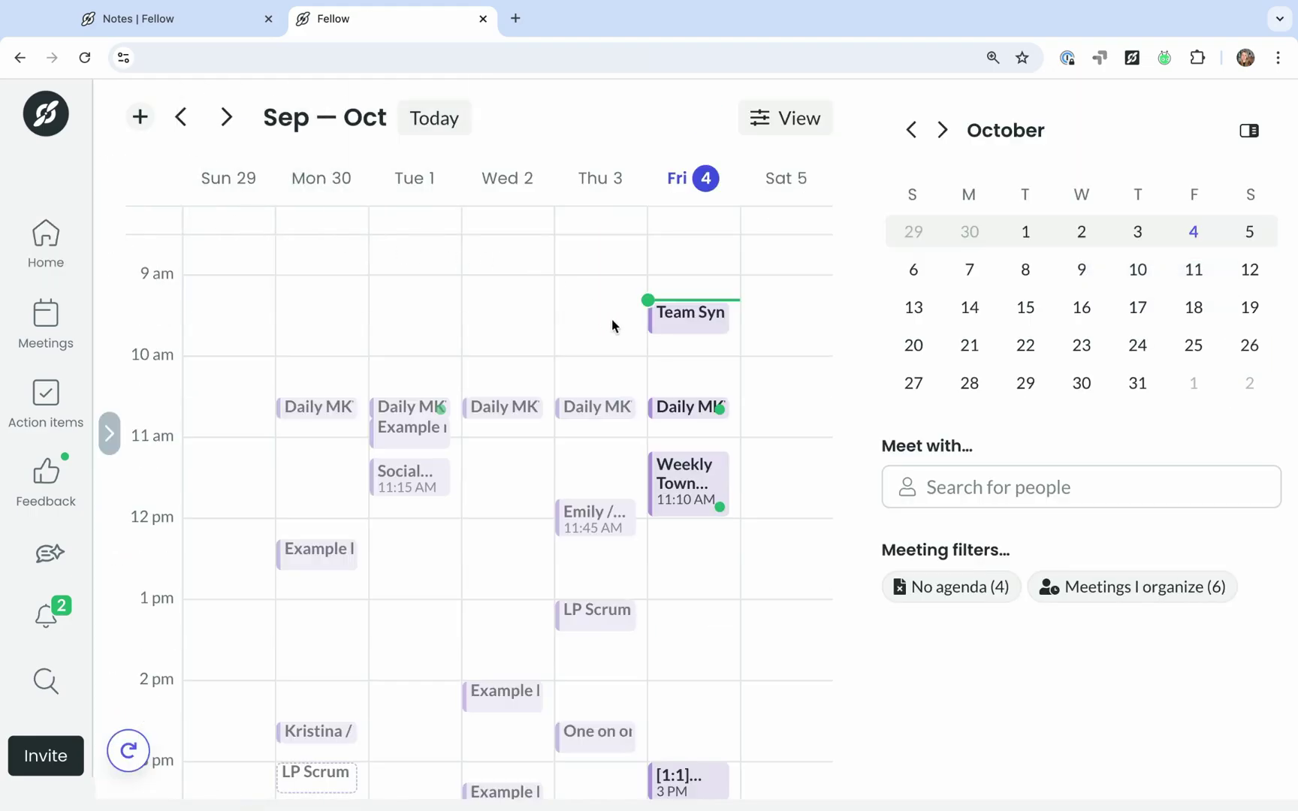
left_click(698, 332)
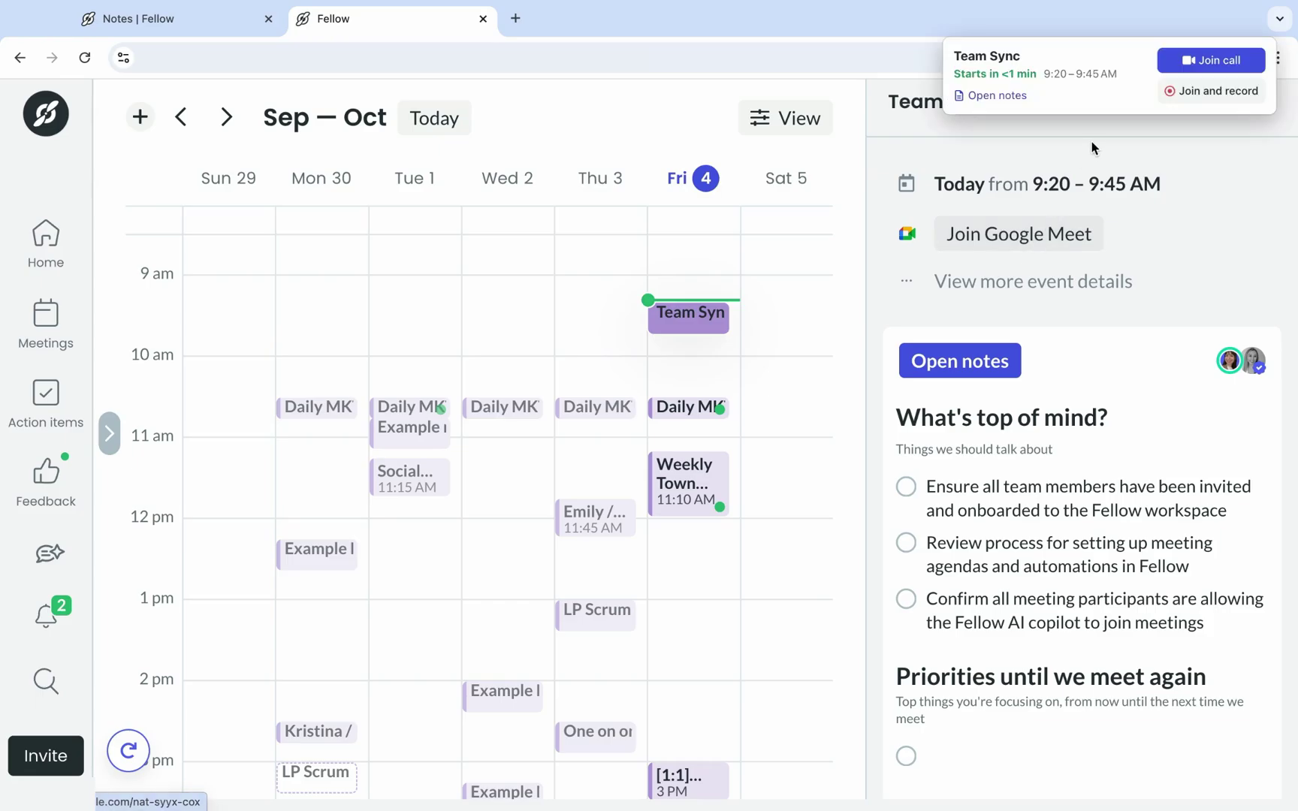
mouse_move(1211, 61)
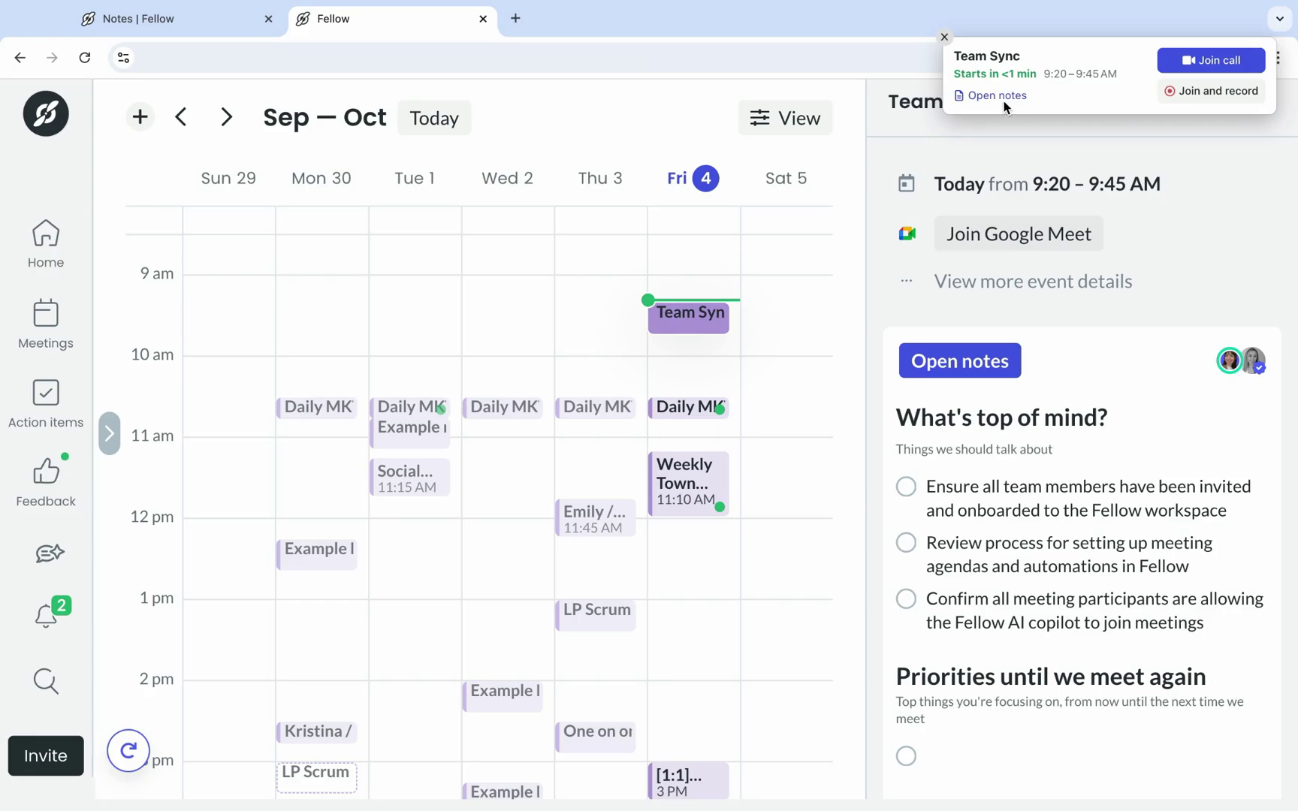
Join the Team Sync Meet call, request AI notes, and admit Emily's Fellow Copilot.
left_click(1216, 66)
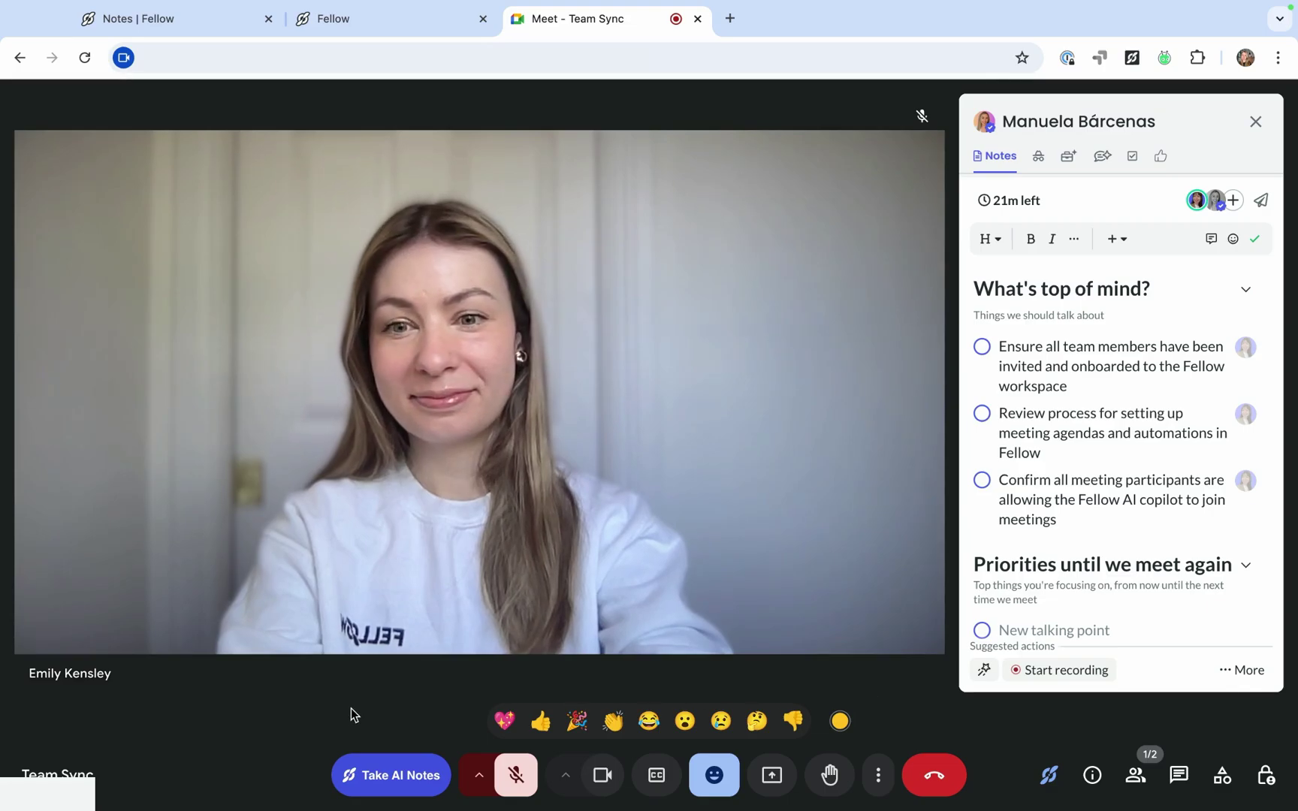
left_click(370, 781)
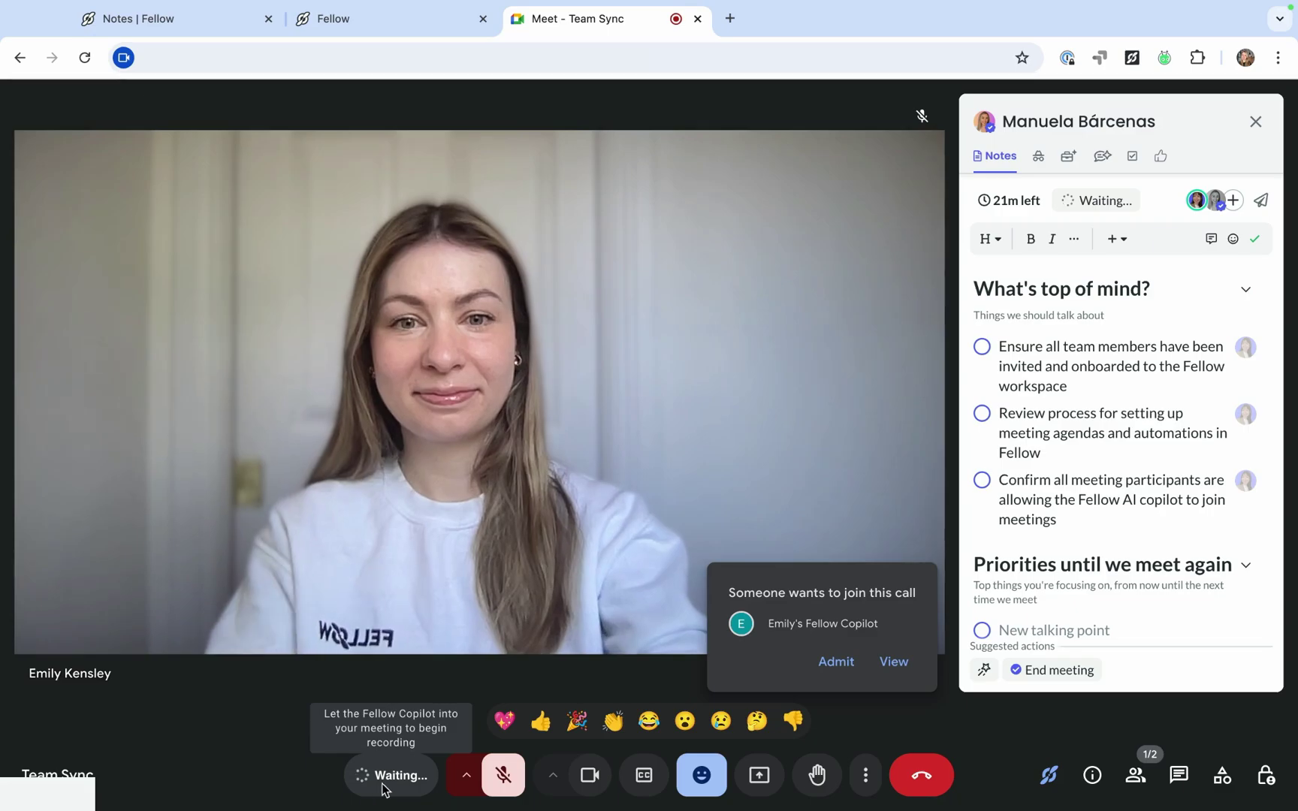
left_click(834, 661)
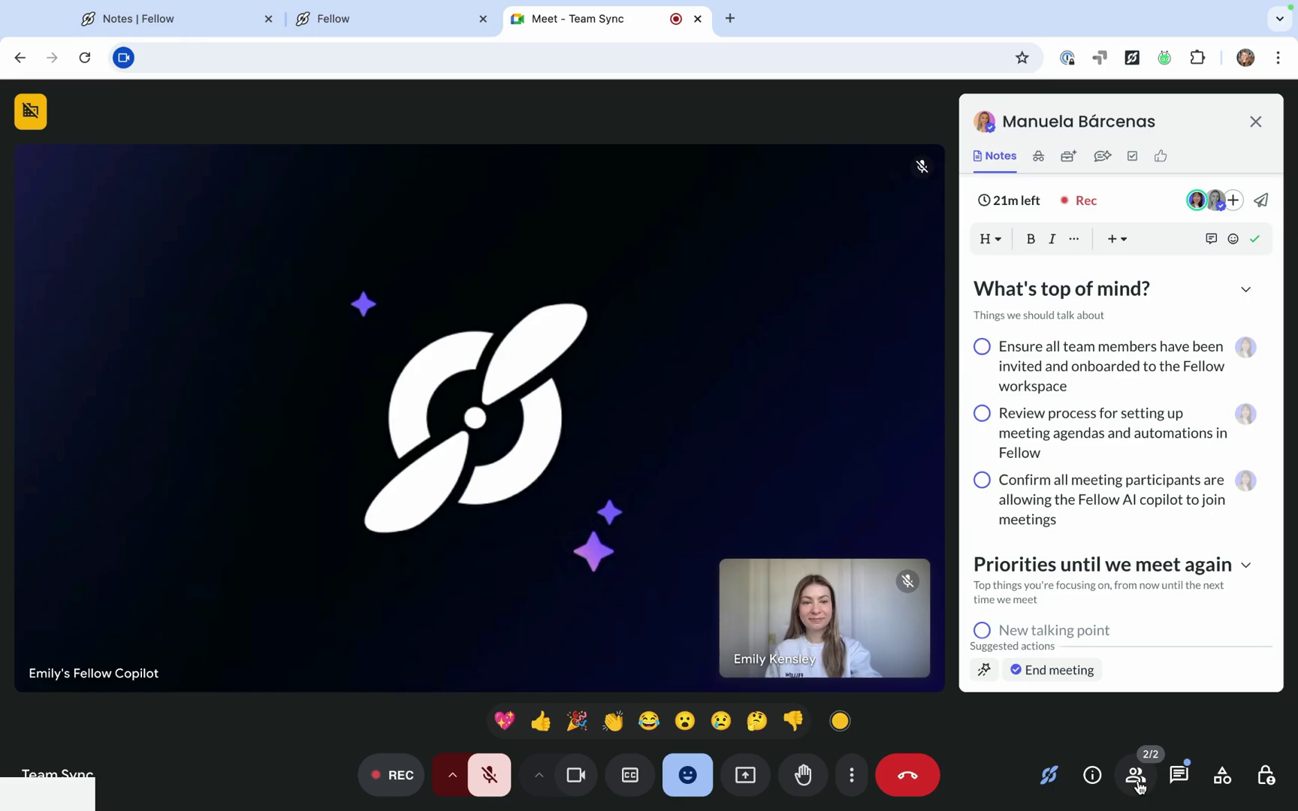
Remove the Fellow Copilot via the People list, then request AI notes and readmit it.
left_click(1136, 777)
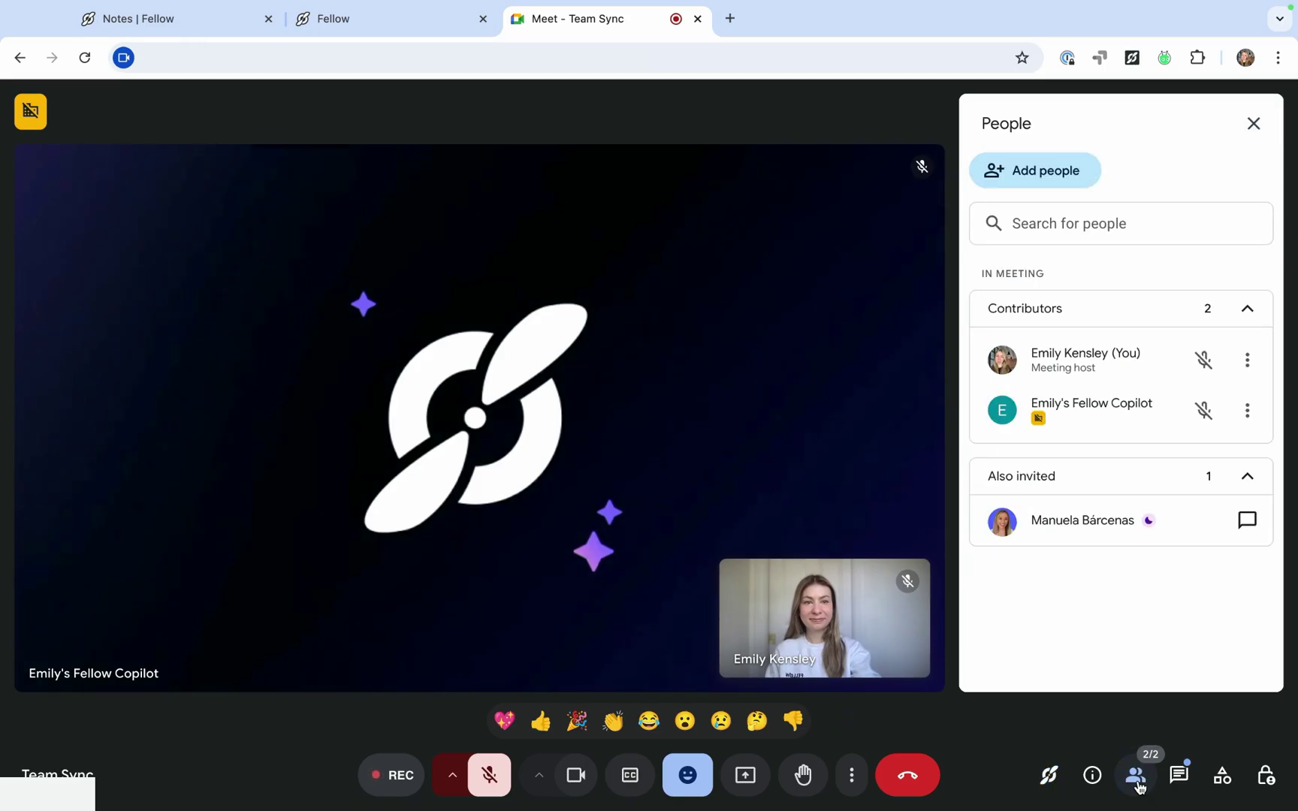
left_click(1249, 412)
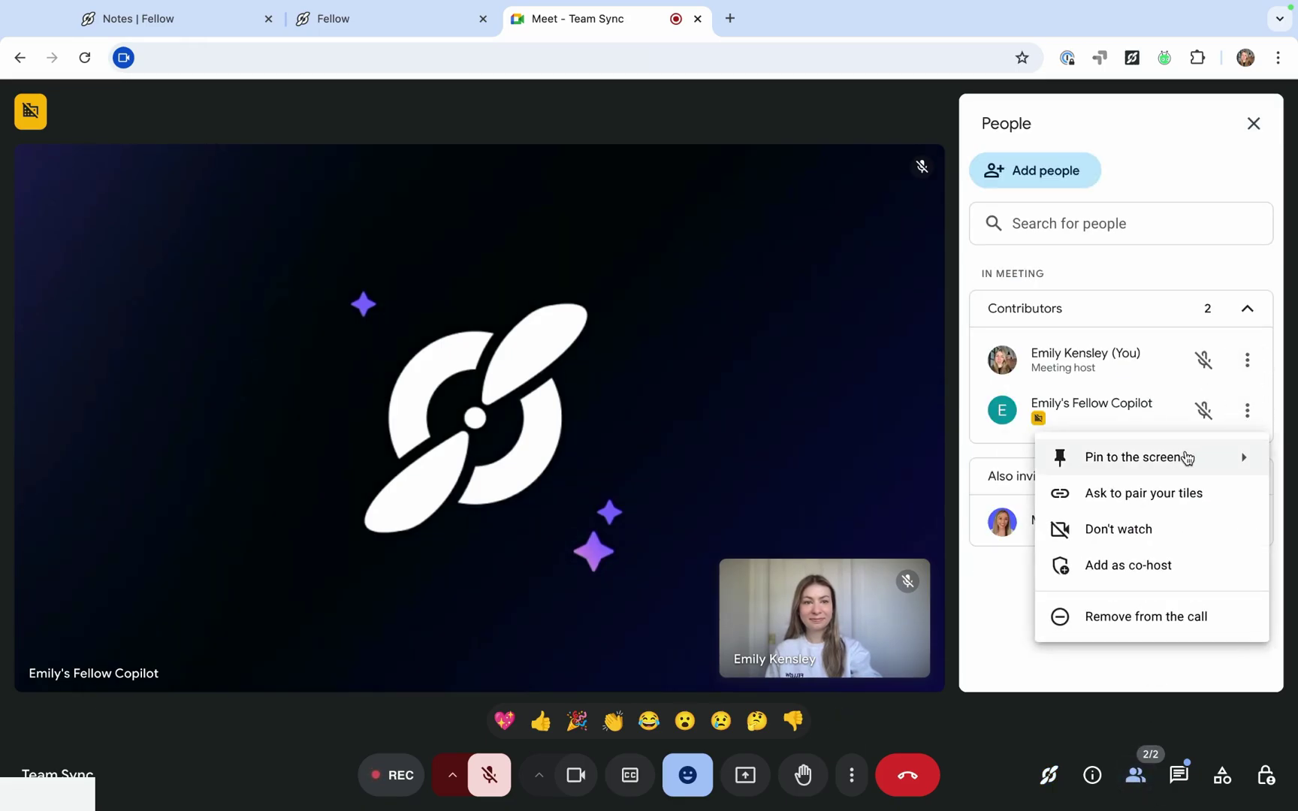
left_click(1160, 617)
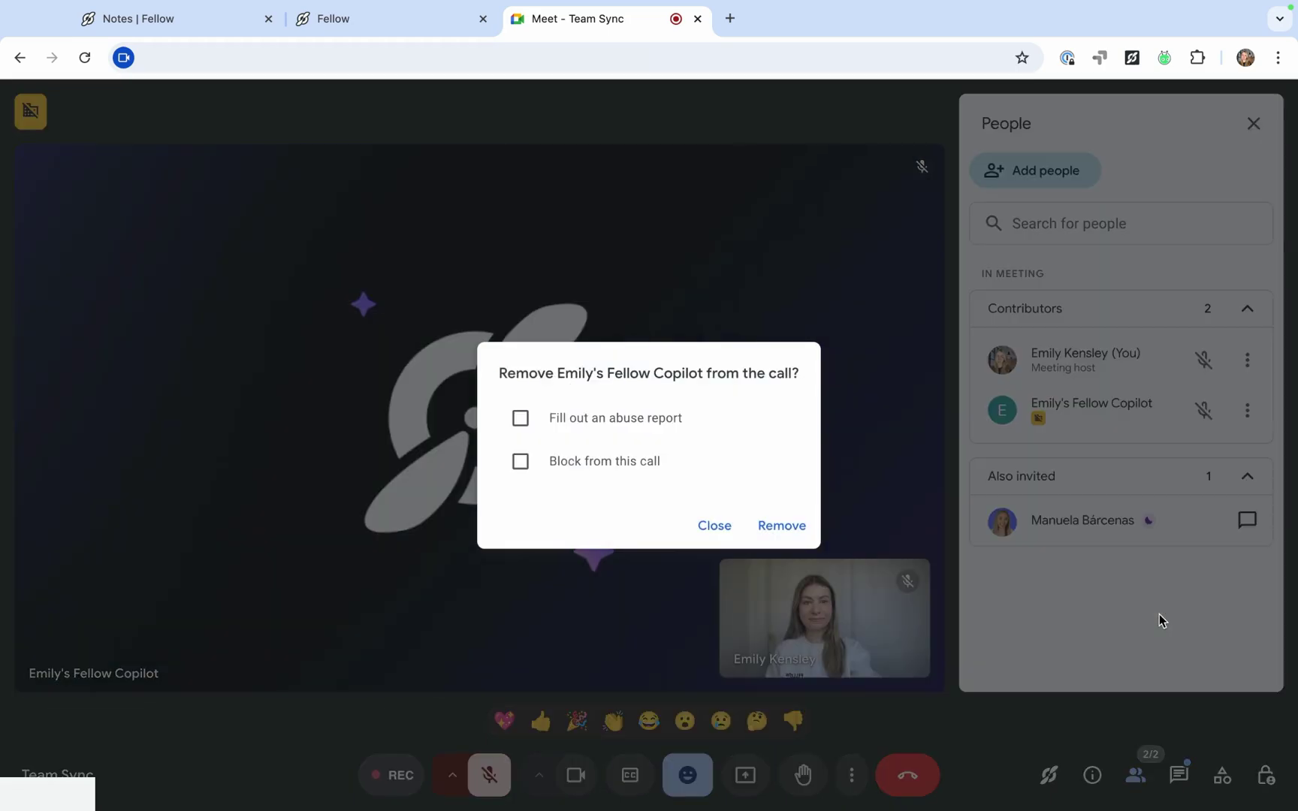
left_click(804, 542)
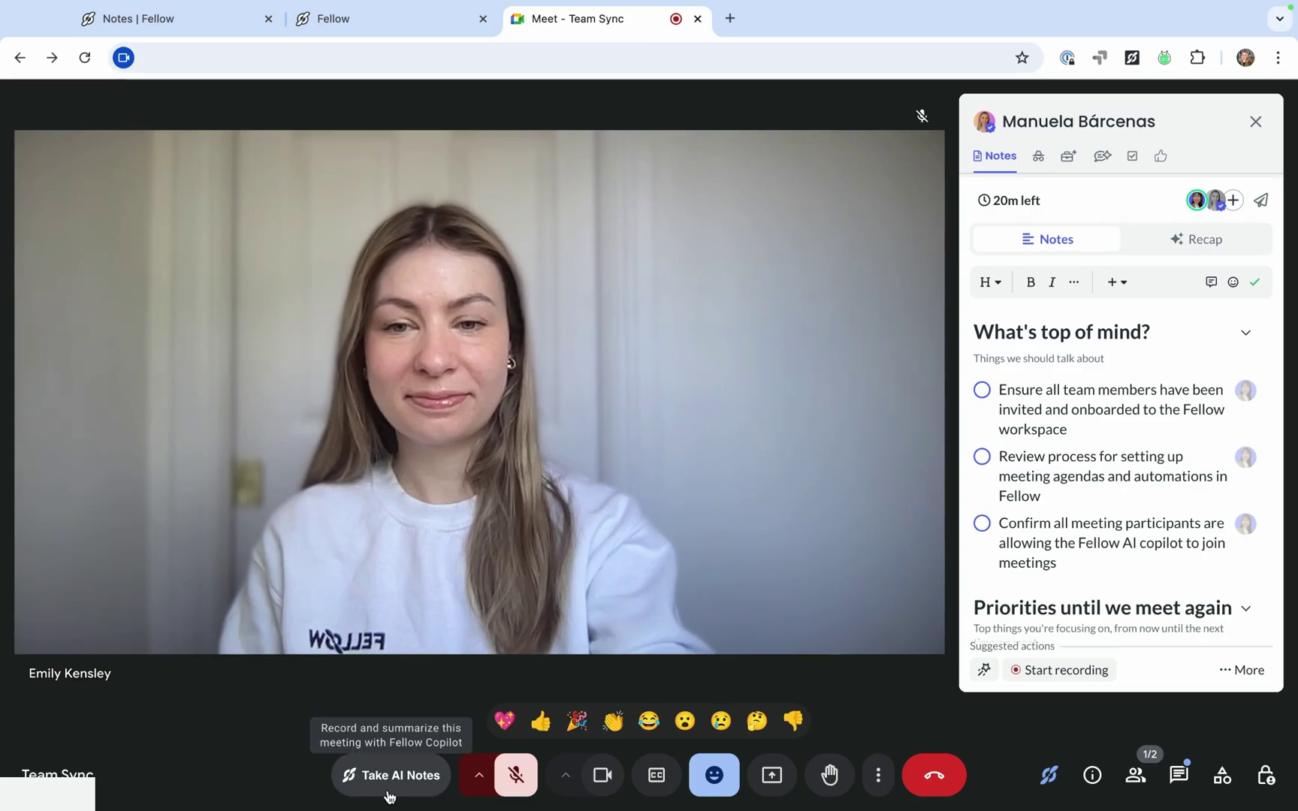
left_click(387, 785)
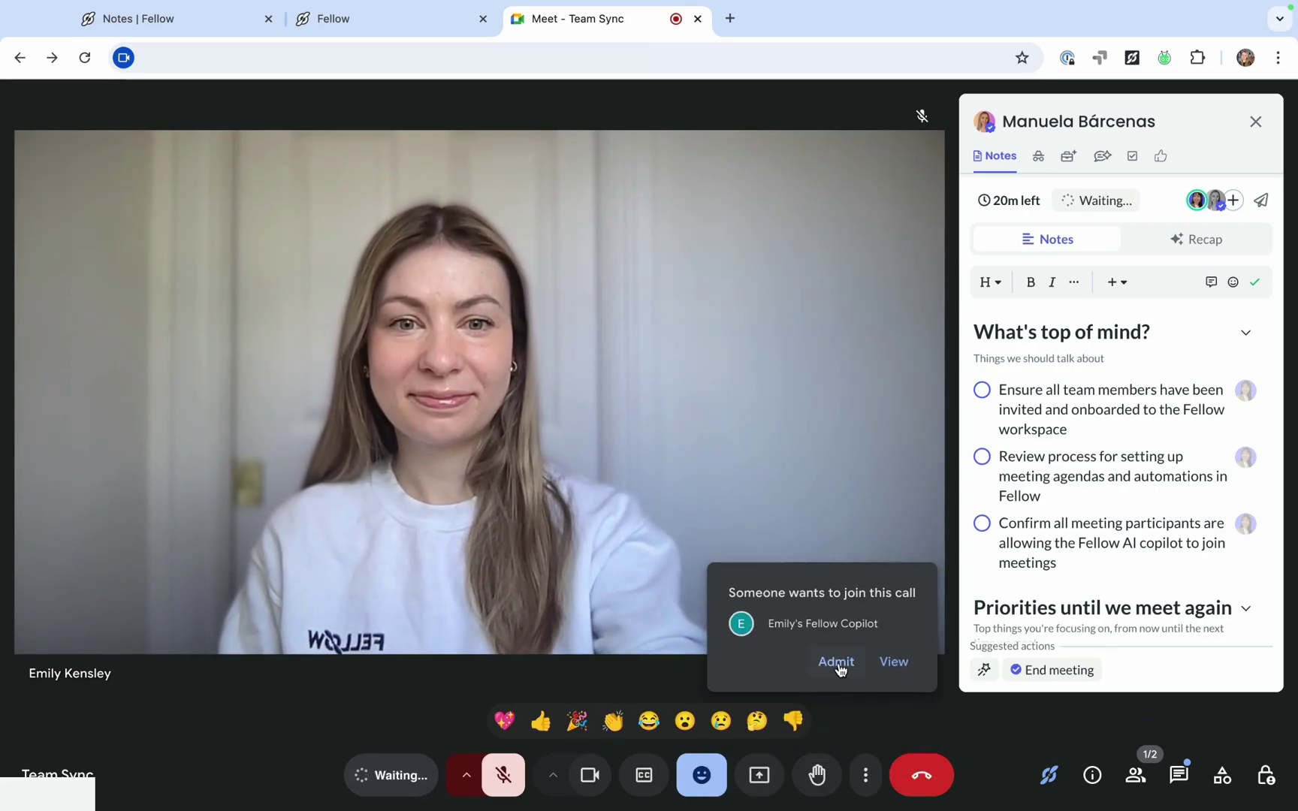
left_click(836, 662)
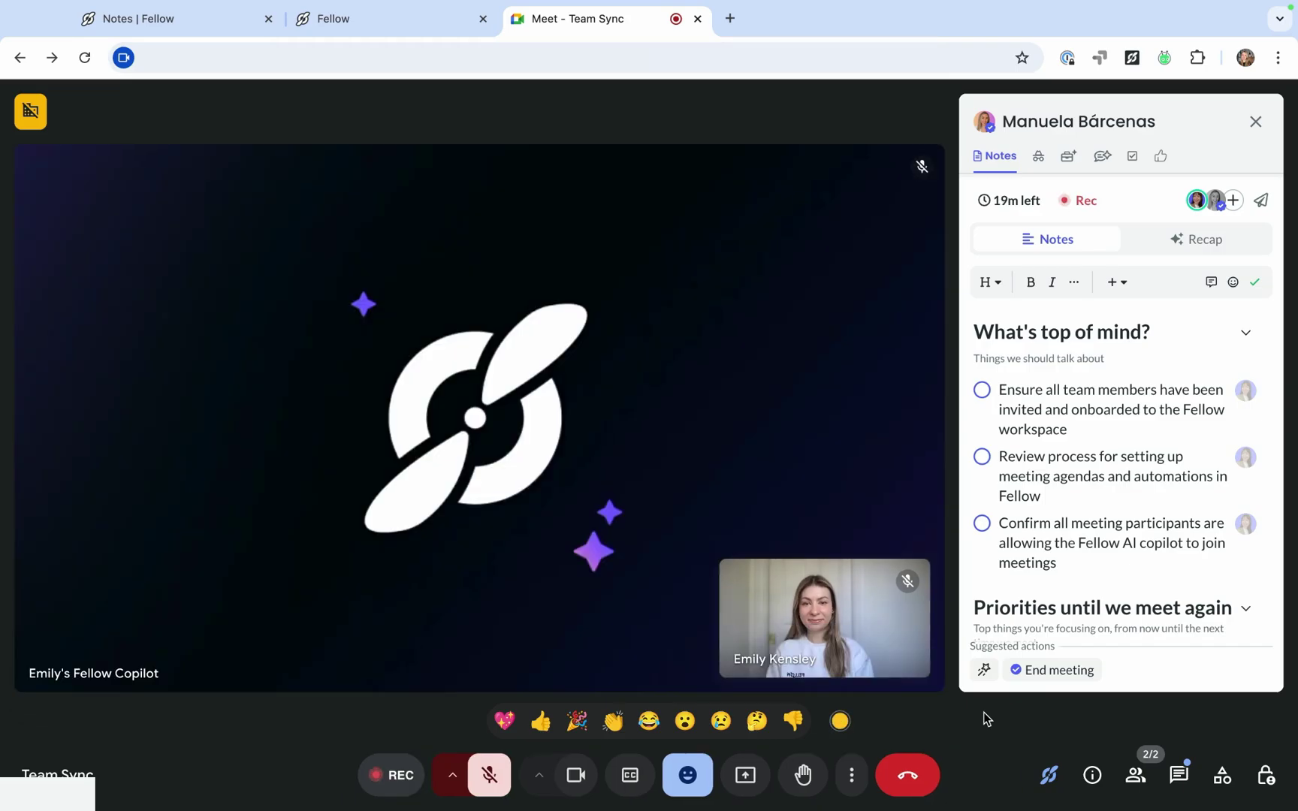
End Team Sync from the Fellow panel, hang up, and return to the Fellow tab.
left_click(1046, 676)
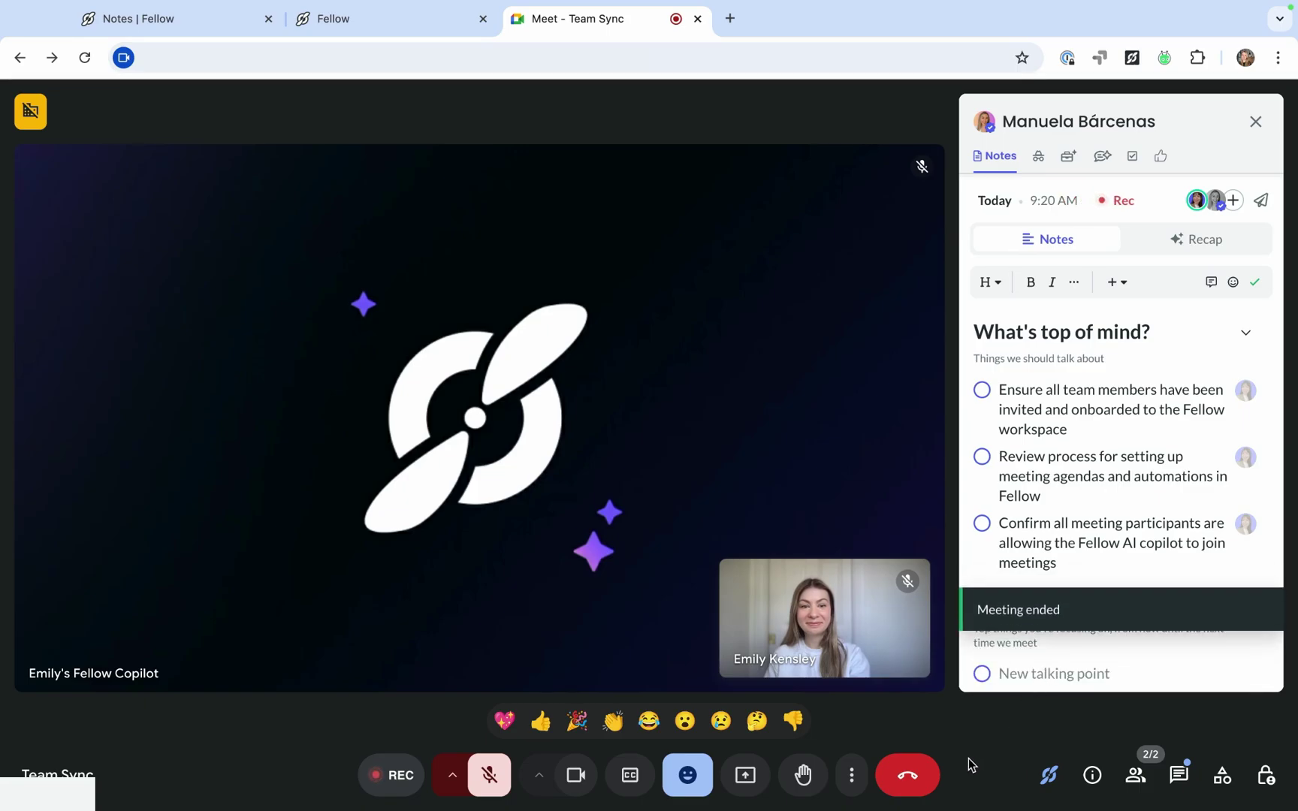
left_click(910, 782)
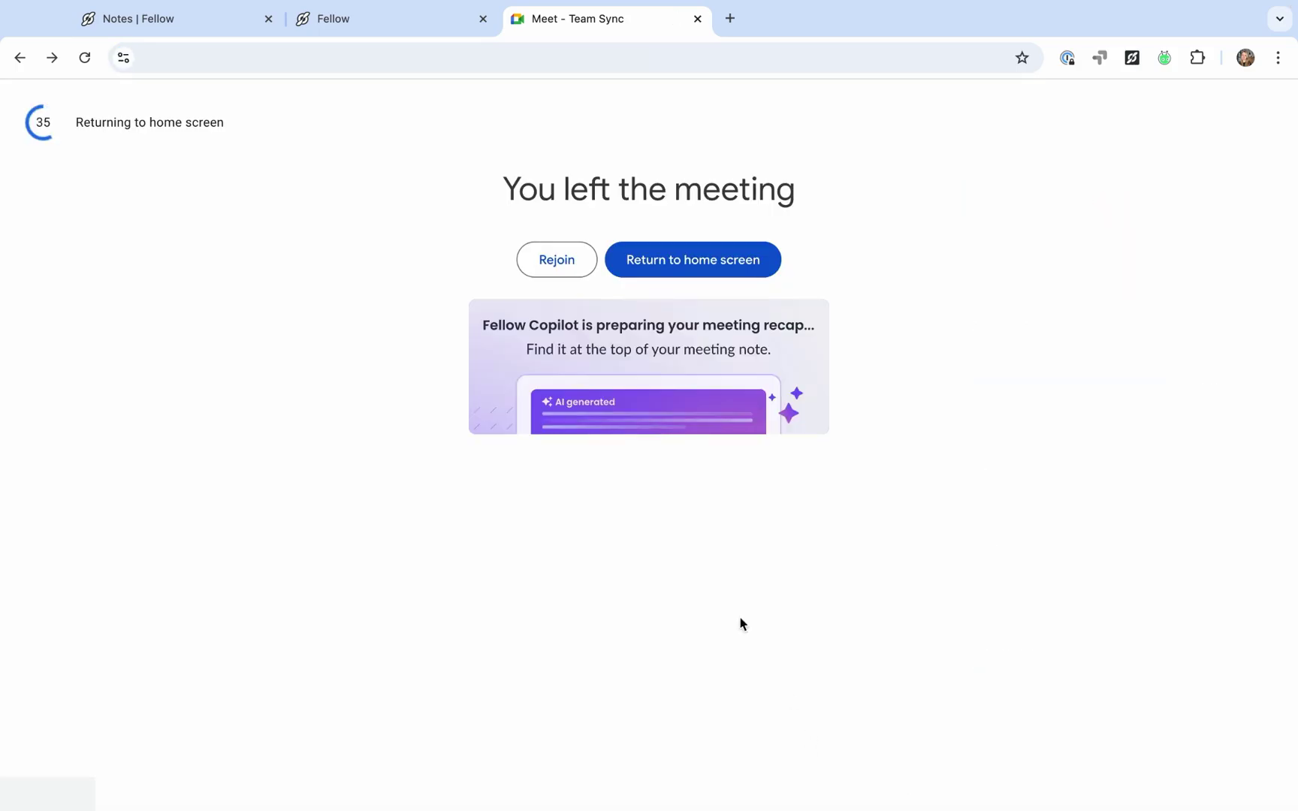
left_click(430, 29)
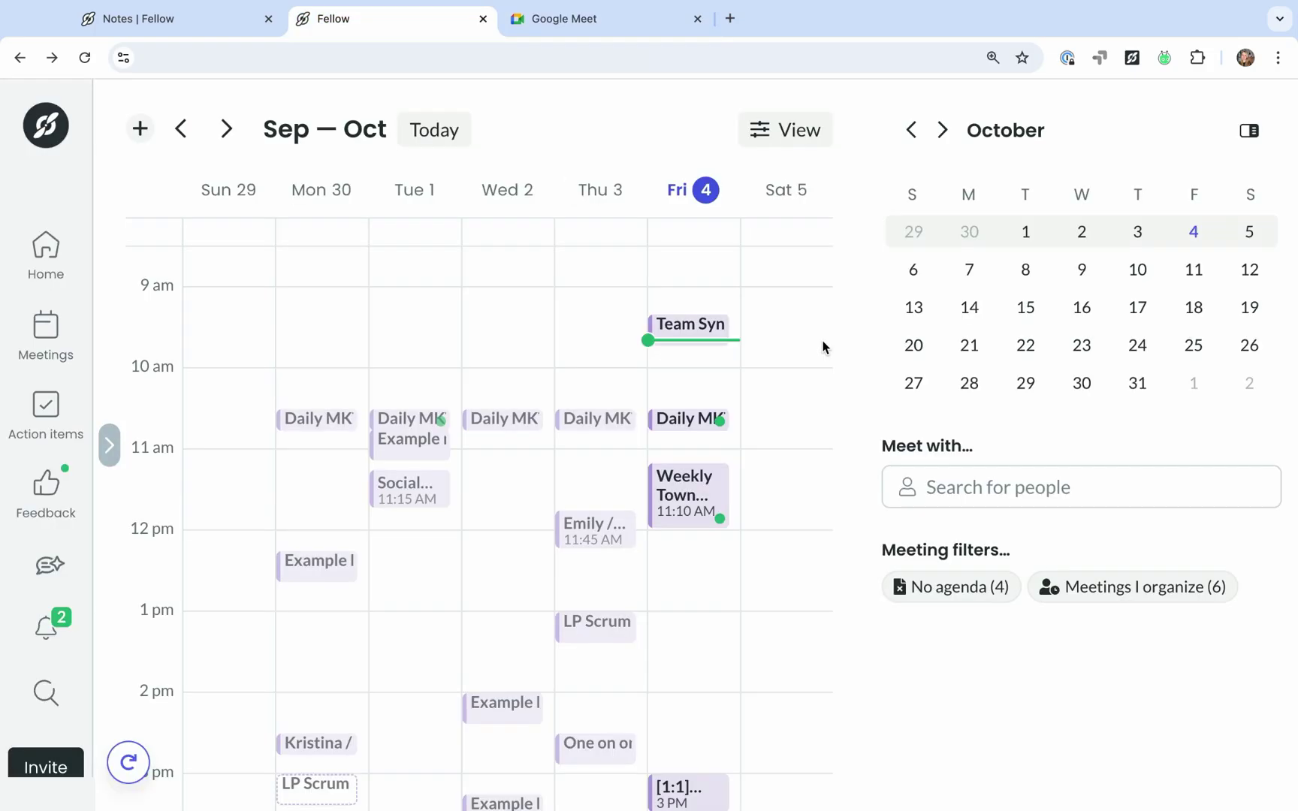
Open the Team Sync meeting notes and scroll through the AI recap.
left_click(704, 334)
left_click(1004, 406)
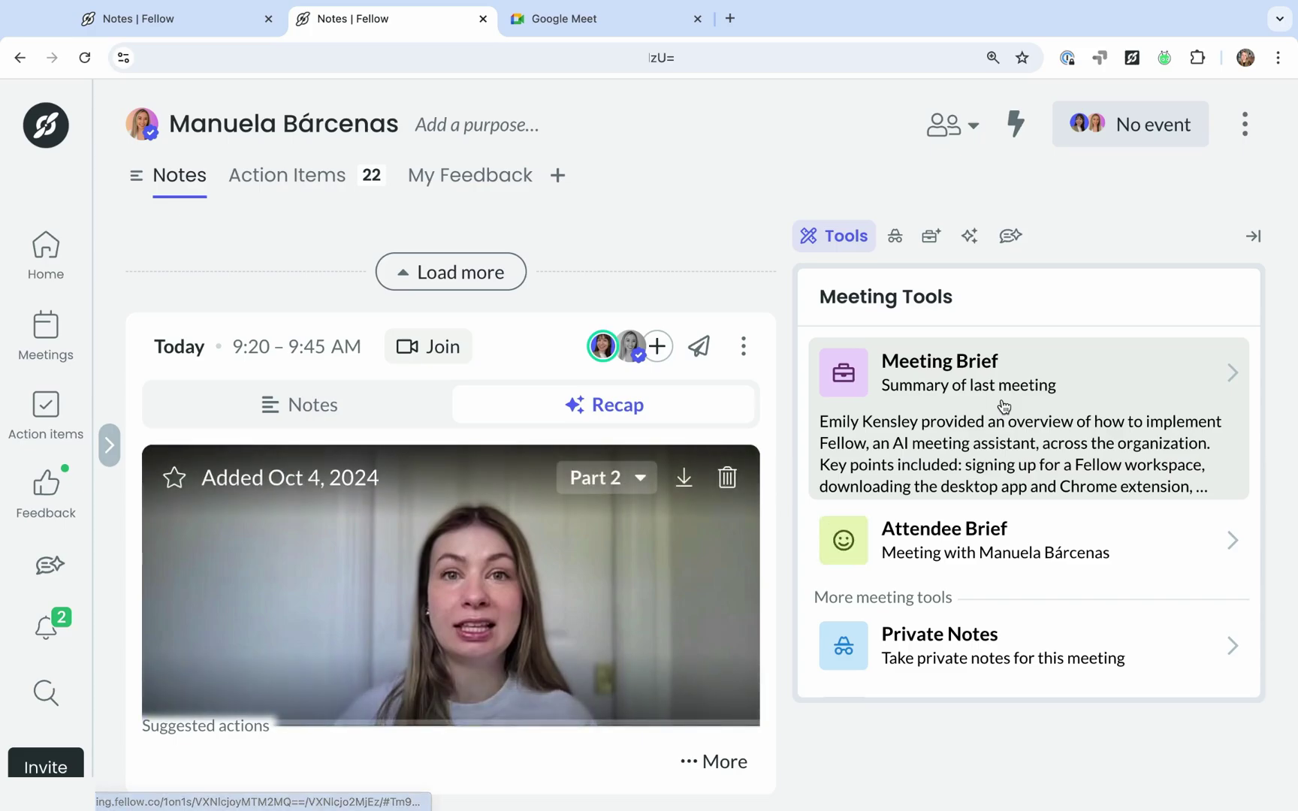
scroll(764, 365, "down", 2)
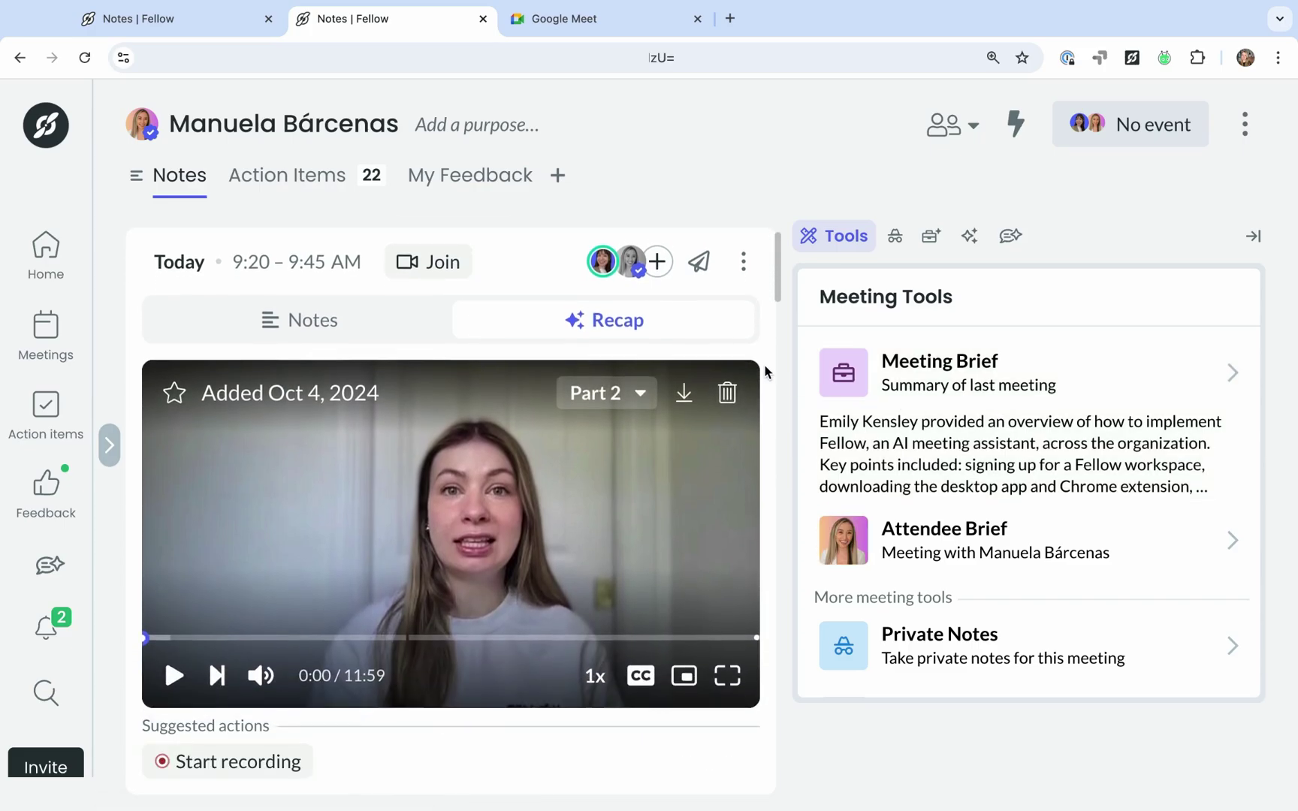
scroll(764, 365, "down", 3)
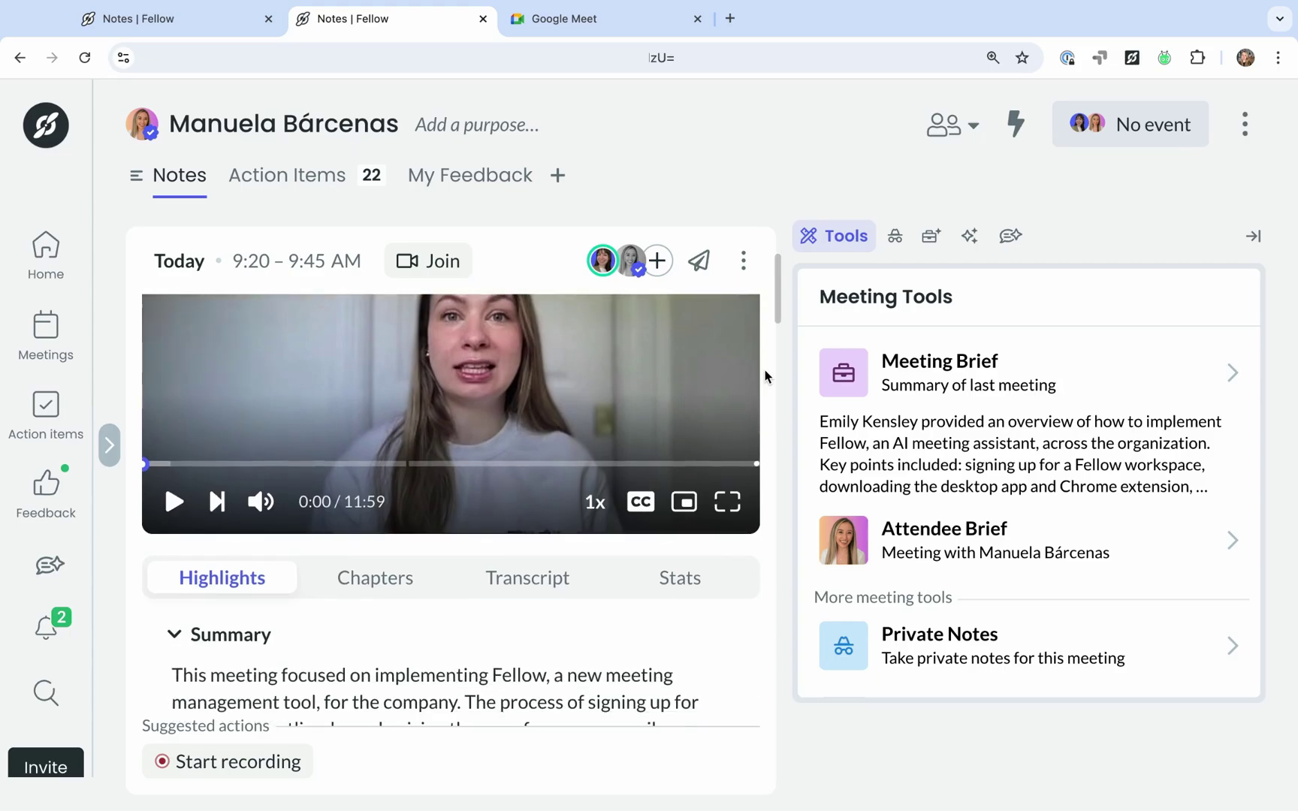
scroll(765, 369, "down", 2)
scroll(765, 369, "down", 2)
scroll(765, 369, "down", 3)
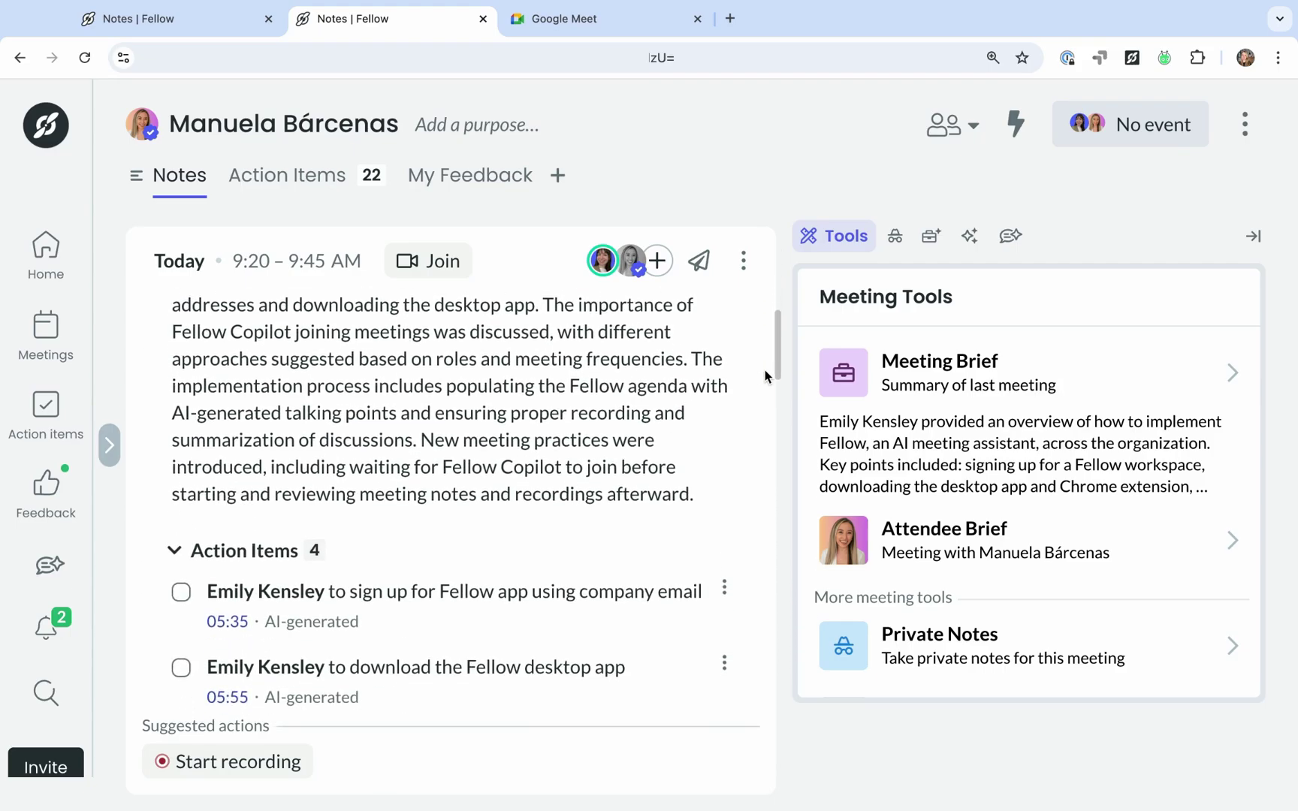
scroll(765, 368, "down", 2)
scroll(764, 369, "down", 2)
scroll(765, 369, "down", 3)
scroll(765, 369, "down", 1)
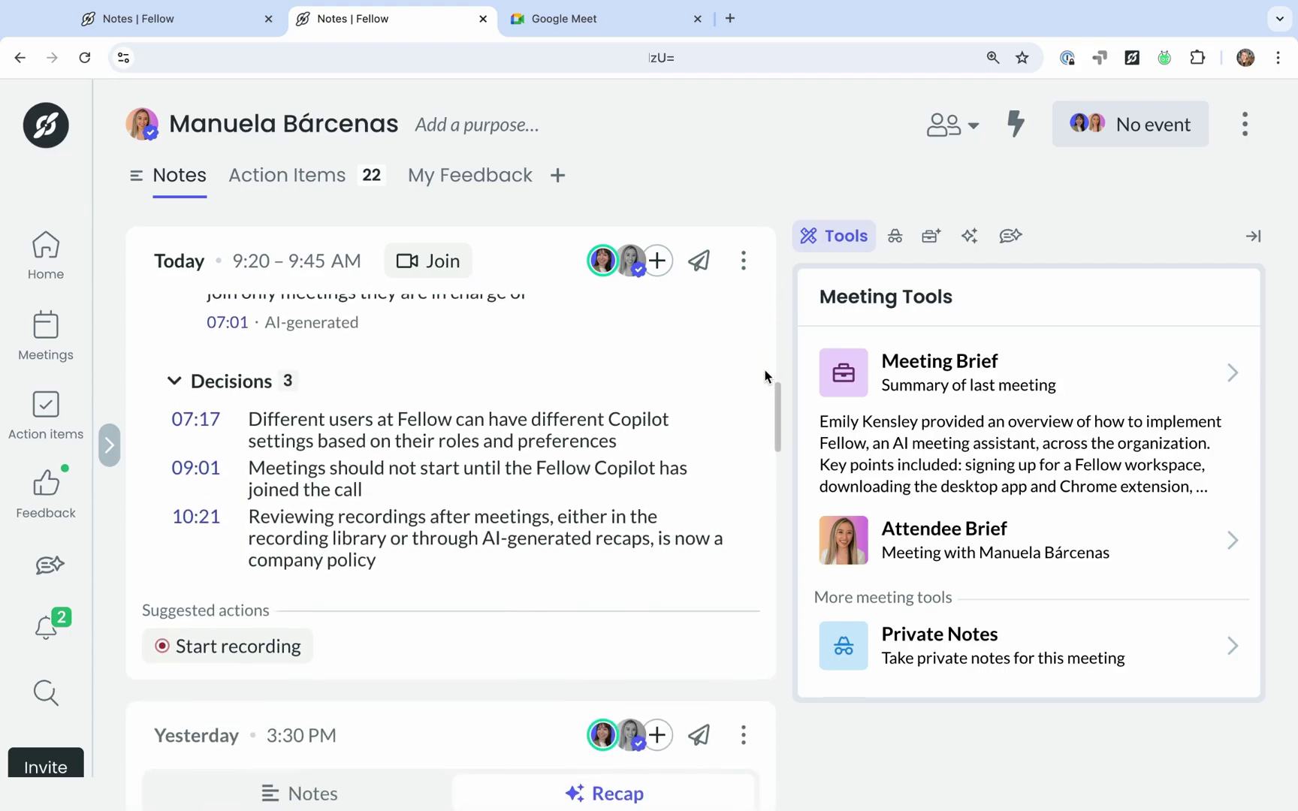
scroll(765, 369, "up", 5)
scroll(764, 369, "up", 8)
scroll(765, 369, "up", 2)
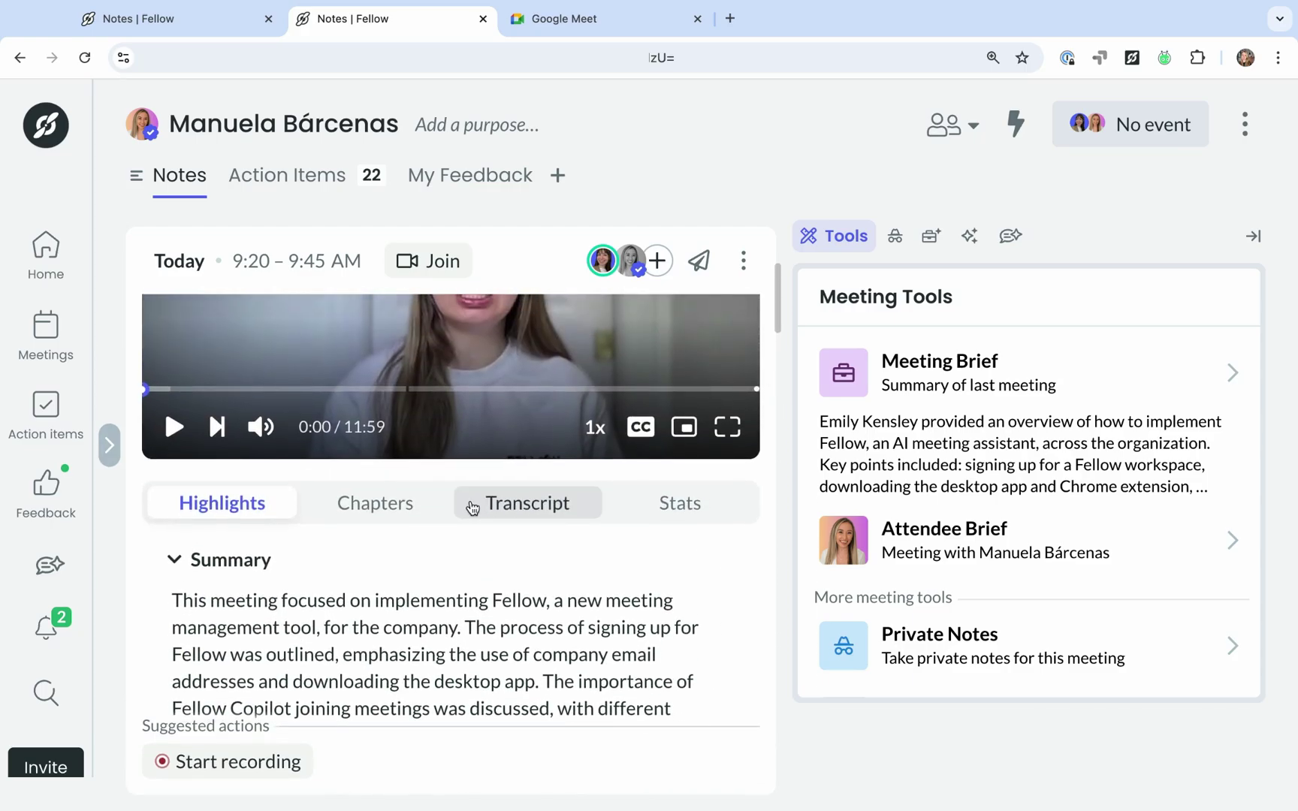
Browse the recap's Chapters, Transcript, Stats, and Highlights views.
left_click(403, 501)
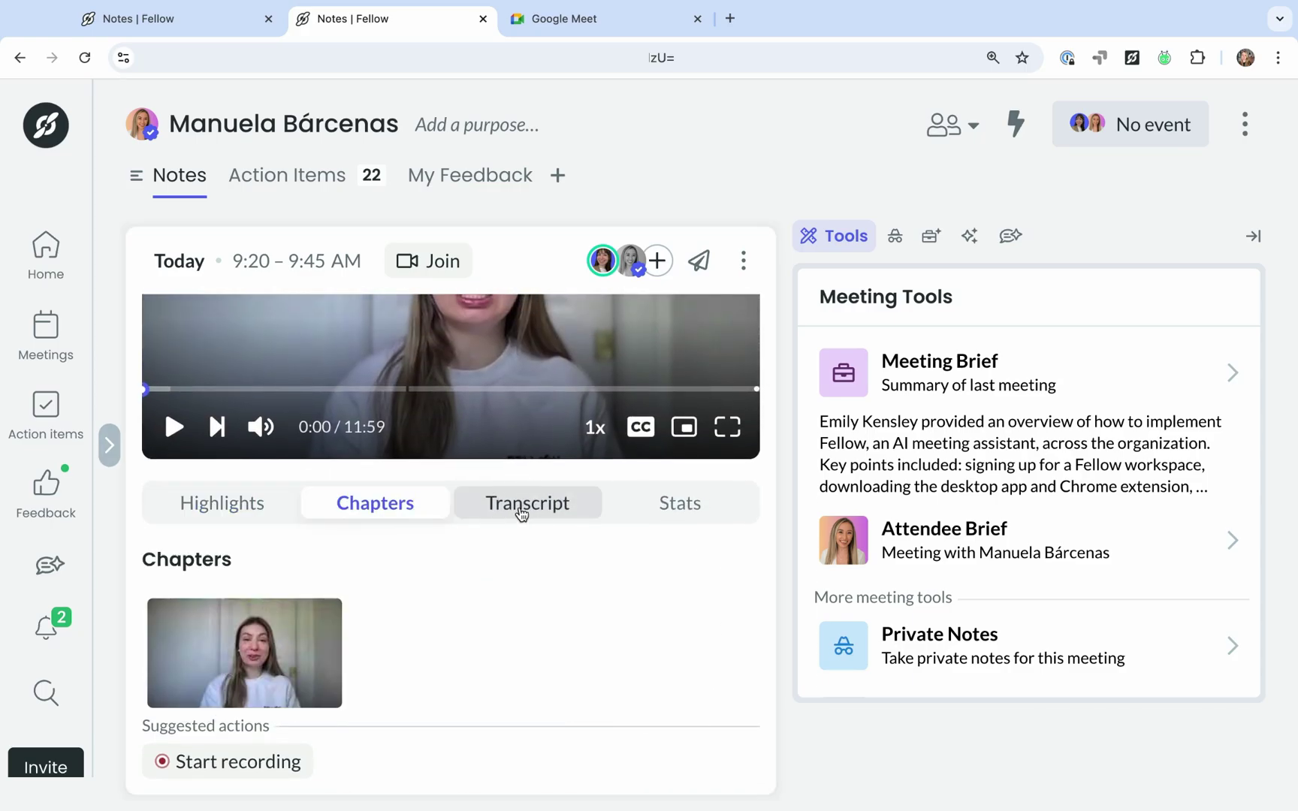
left_click(520, 513)
scroll(648, 593, "down", 2)
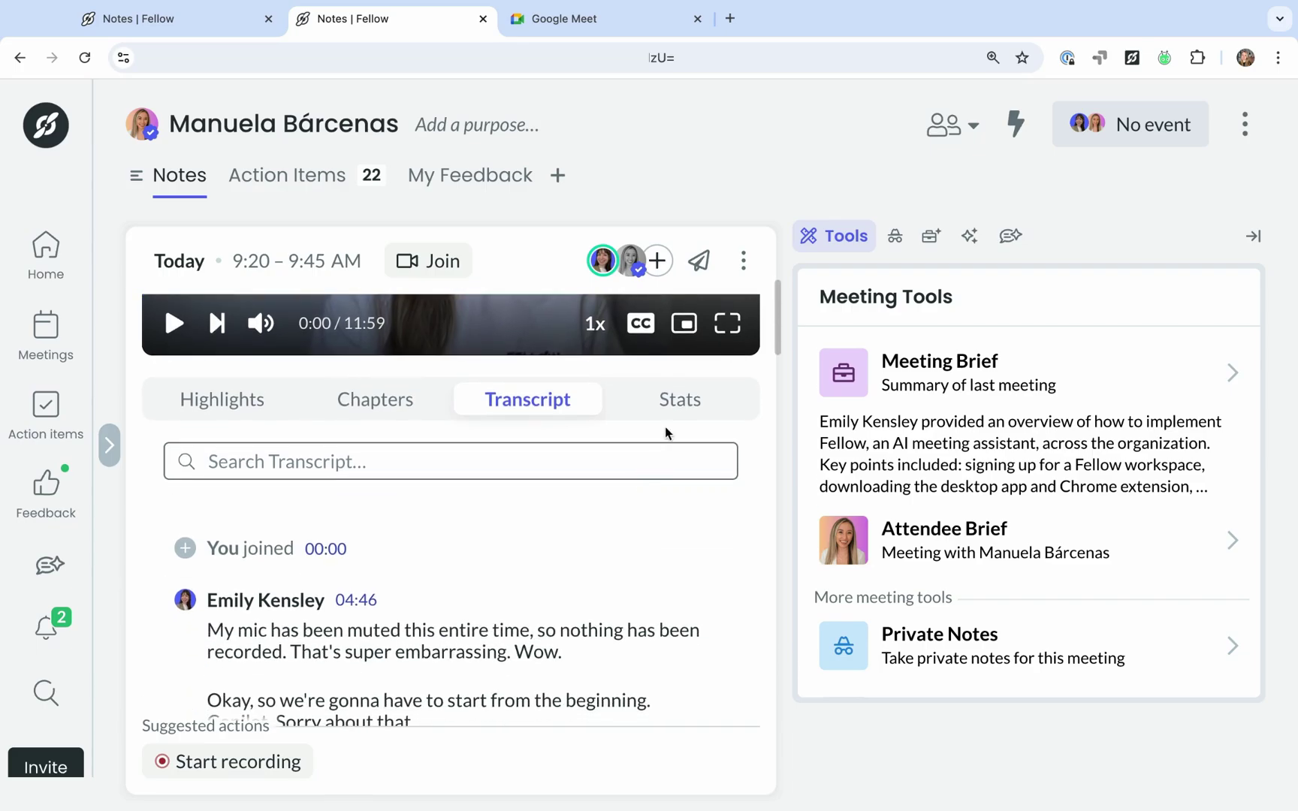
left_click(676, 402)
left_click(250, 410)
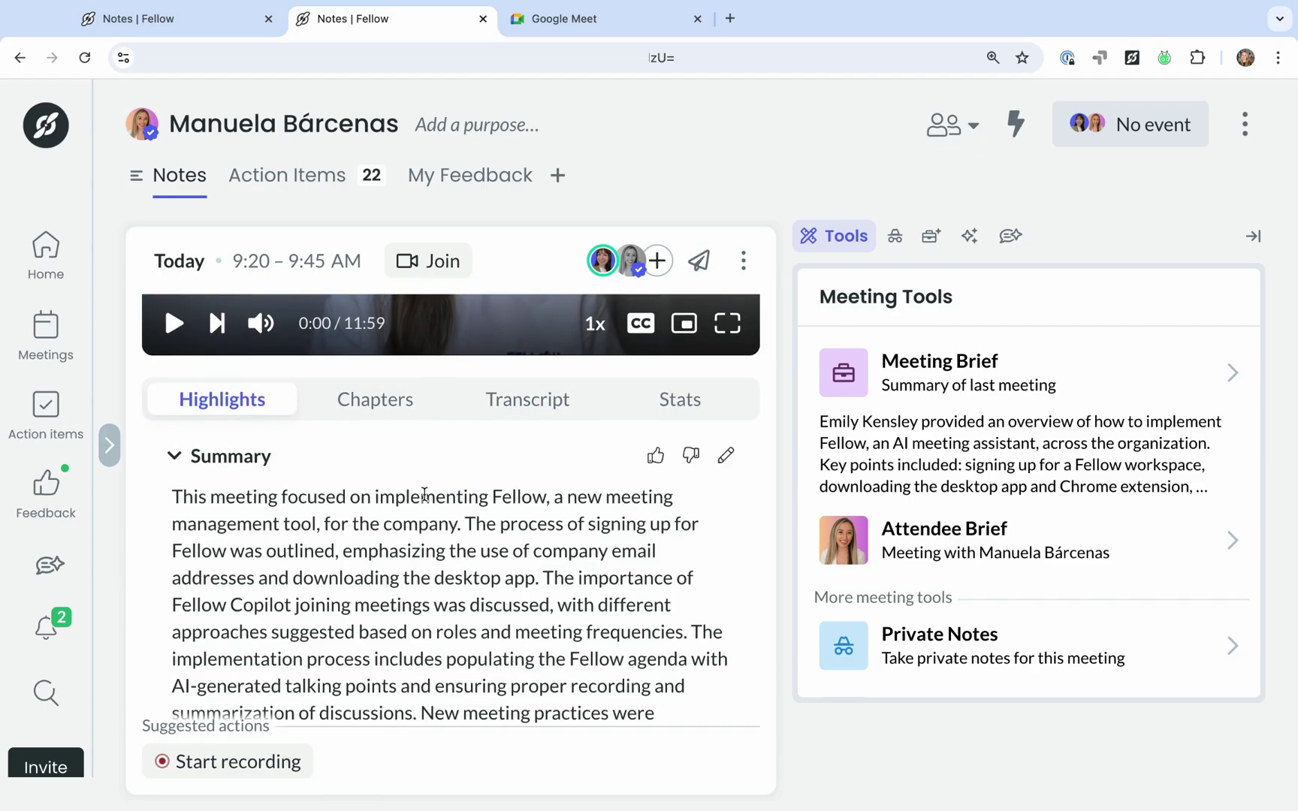
Add the desktop-app download and Copilot settings action items to the notes.
scroll(425, 494, "down", 4)
scroll(376, 500, "down", 2)
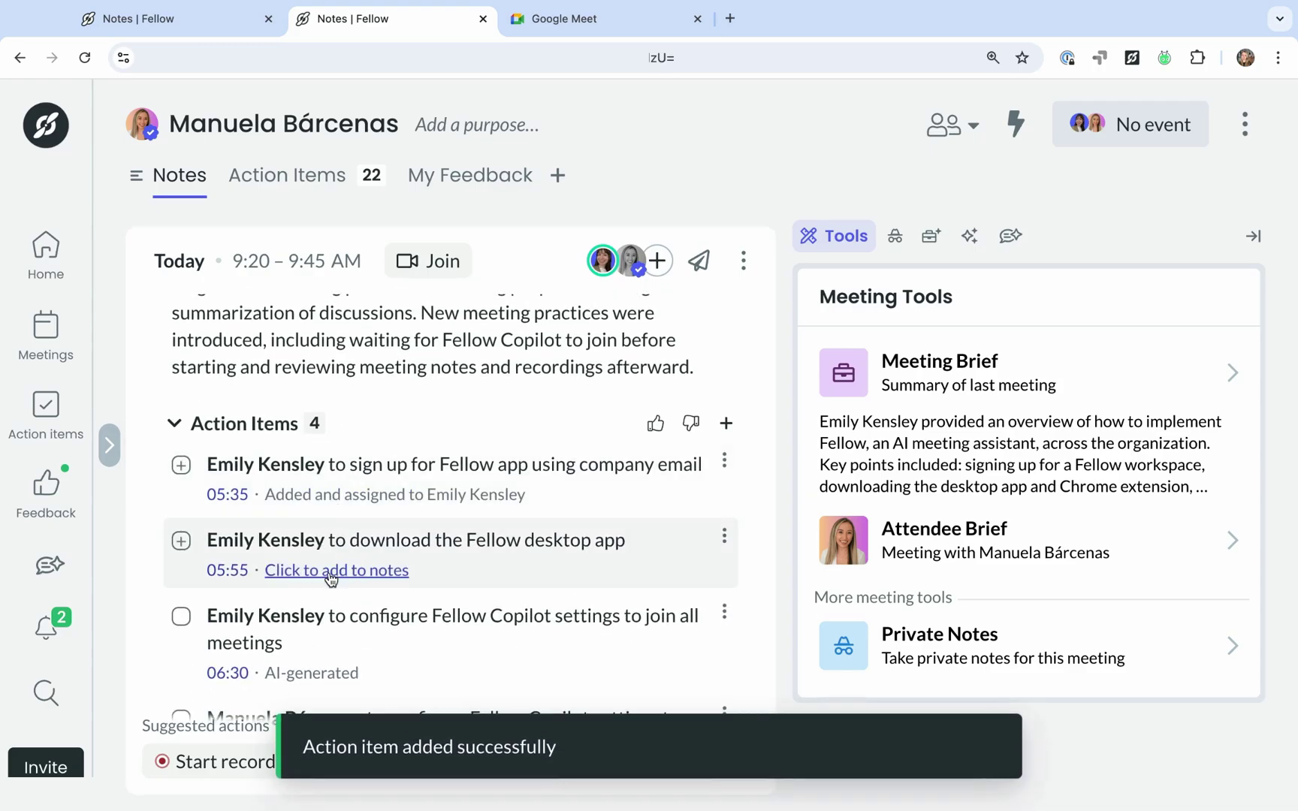
left_click(330, 574)
scroll(326, 589, "down", 2)
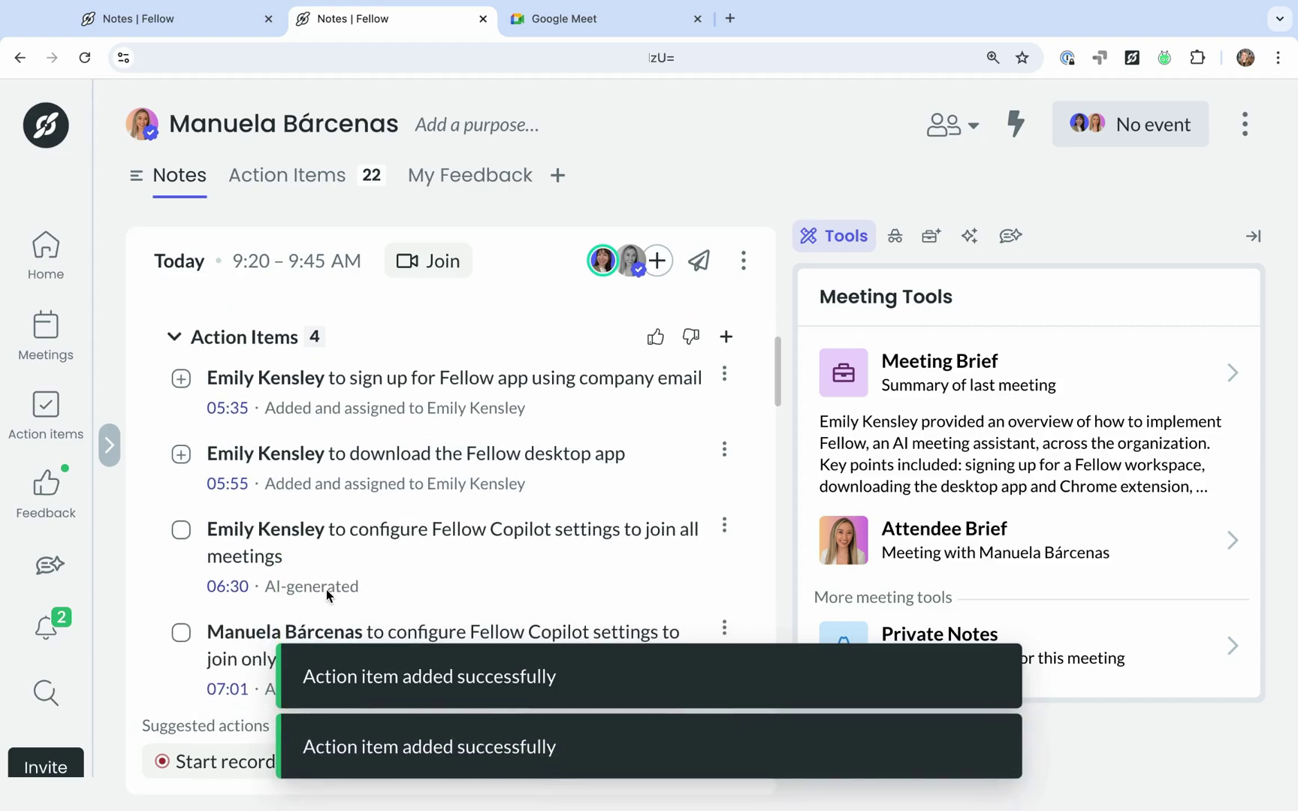
left_click(312, 593)
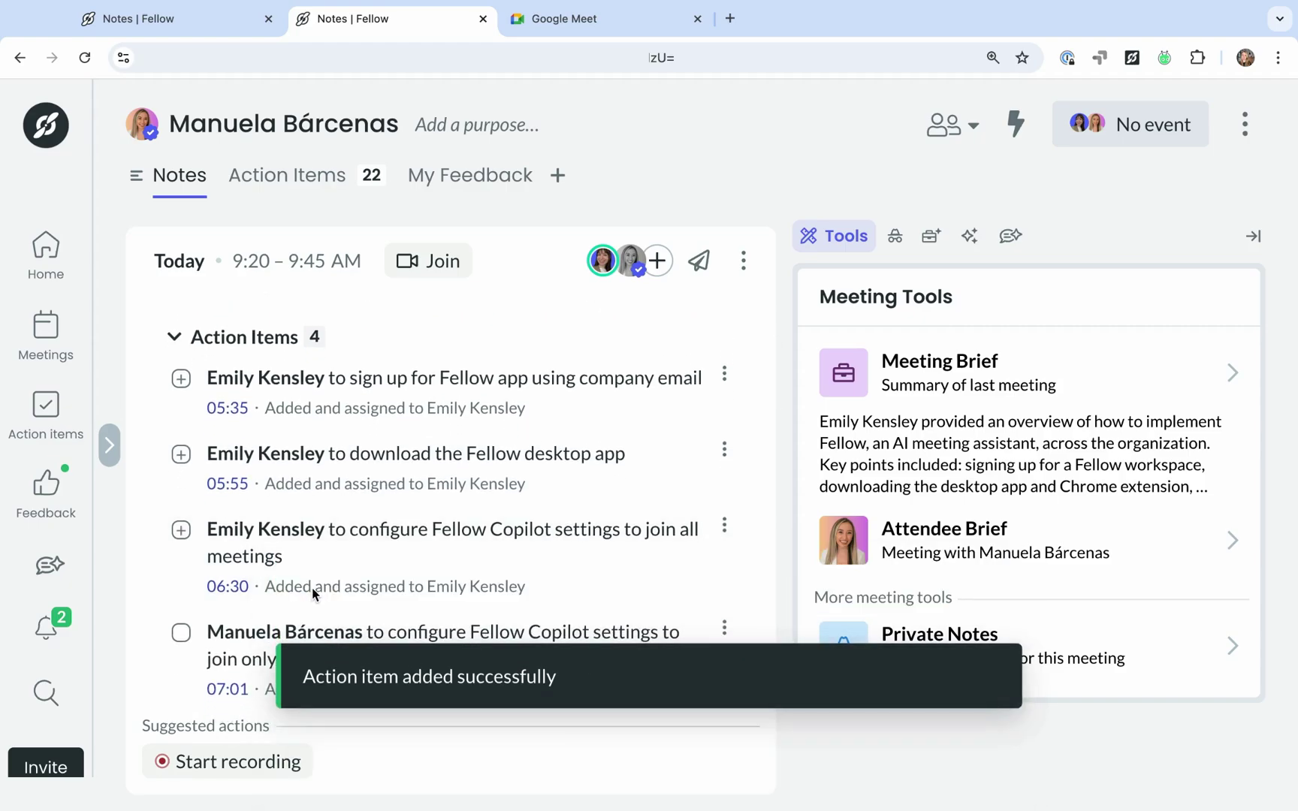